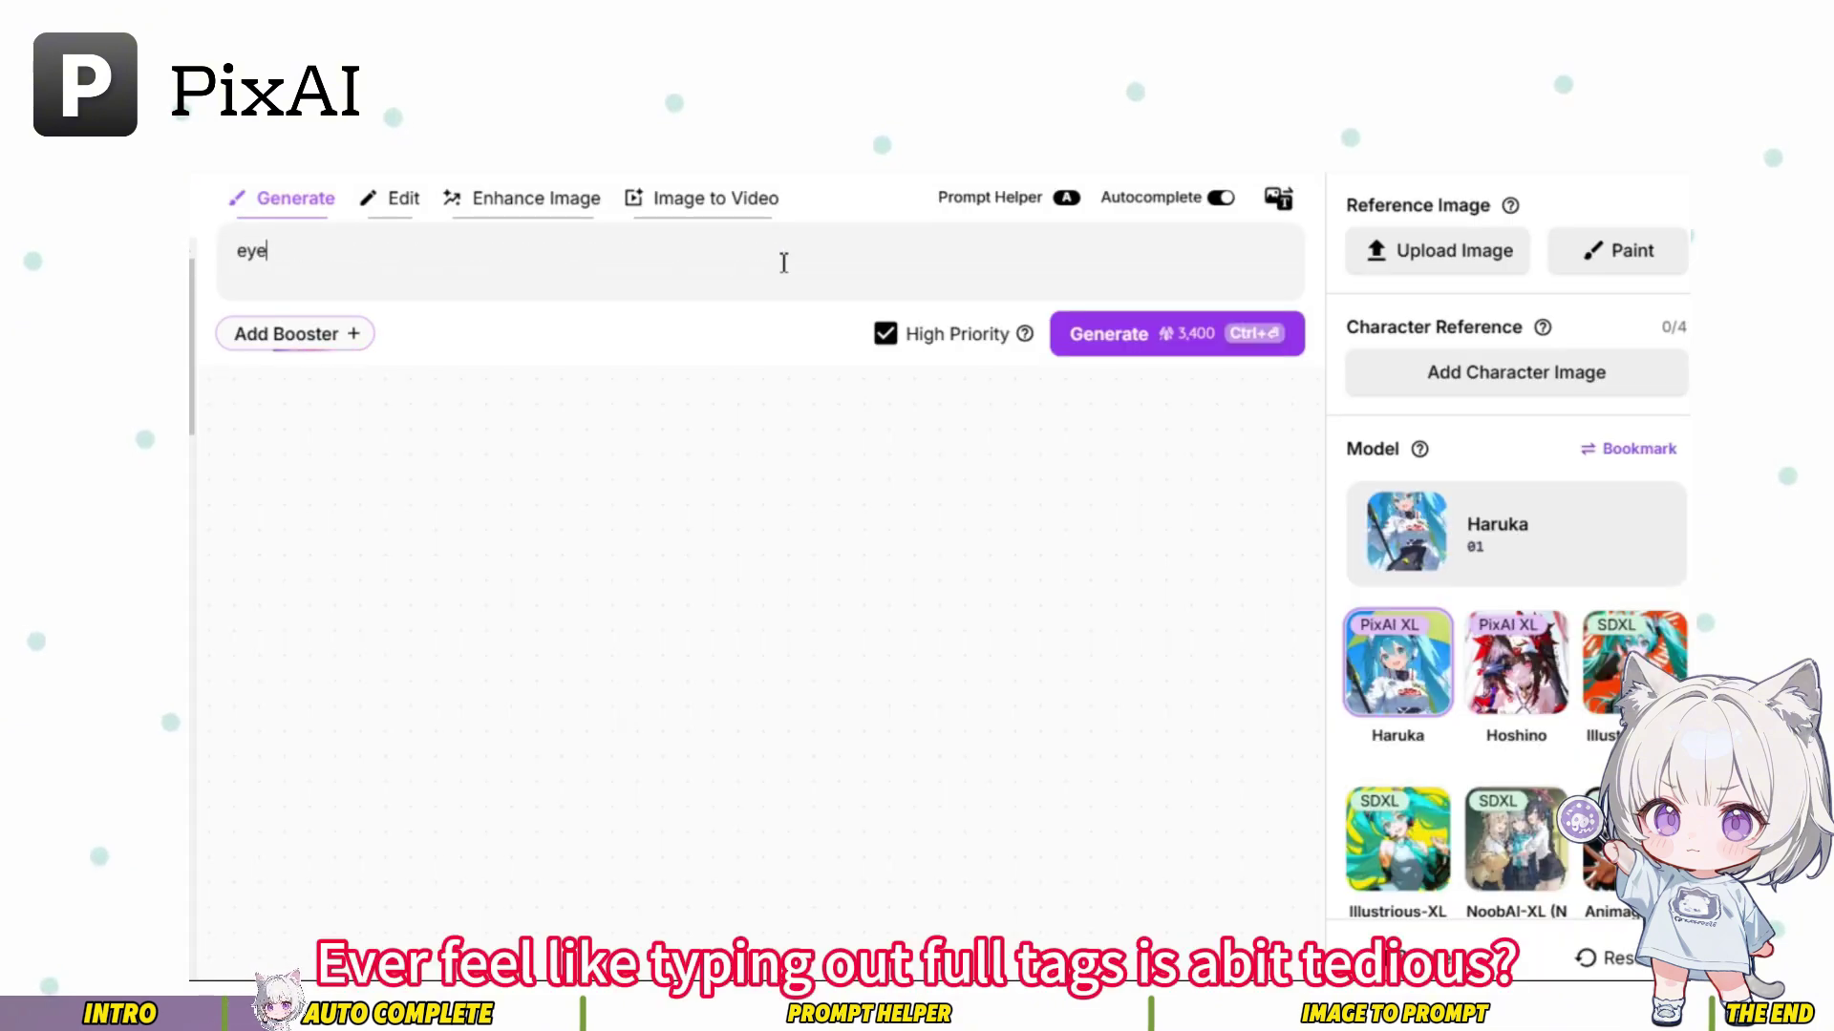
type("s")
Add the blue eyes, short hair and hair between eyes suggestions, then select the prompt text to clear it
left_click(327, 284)
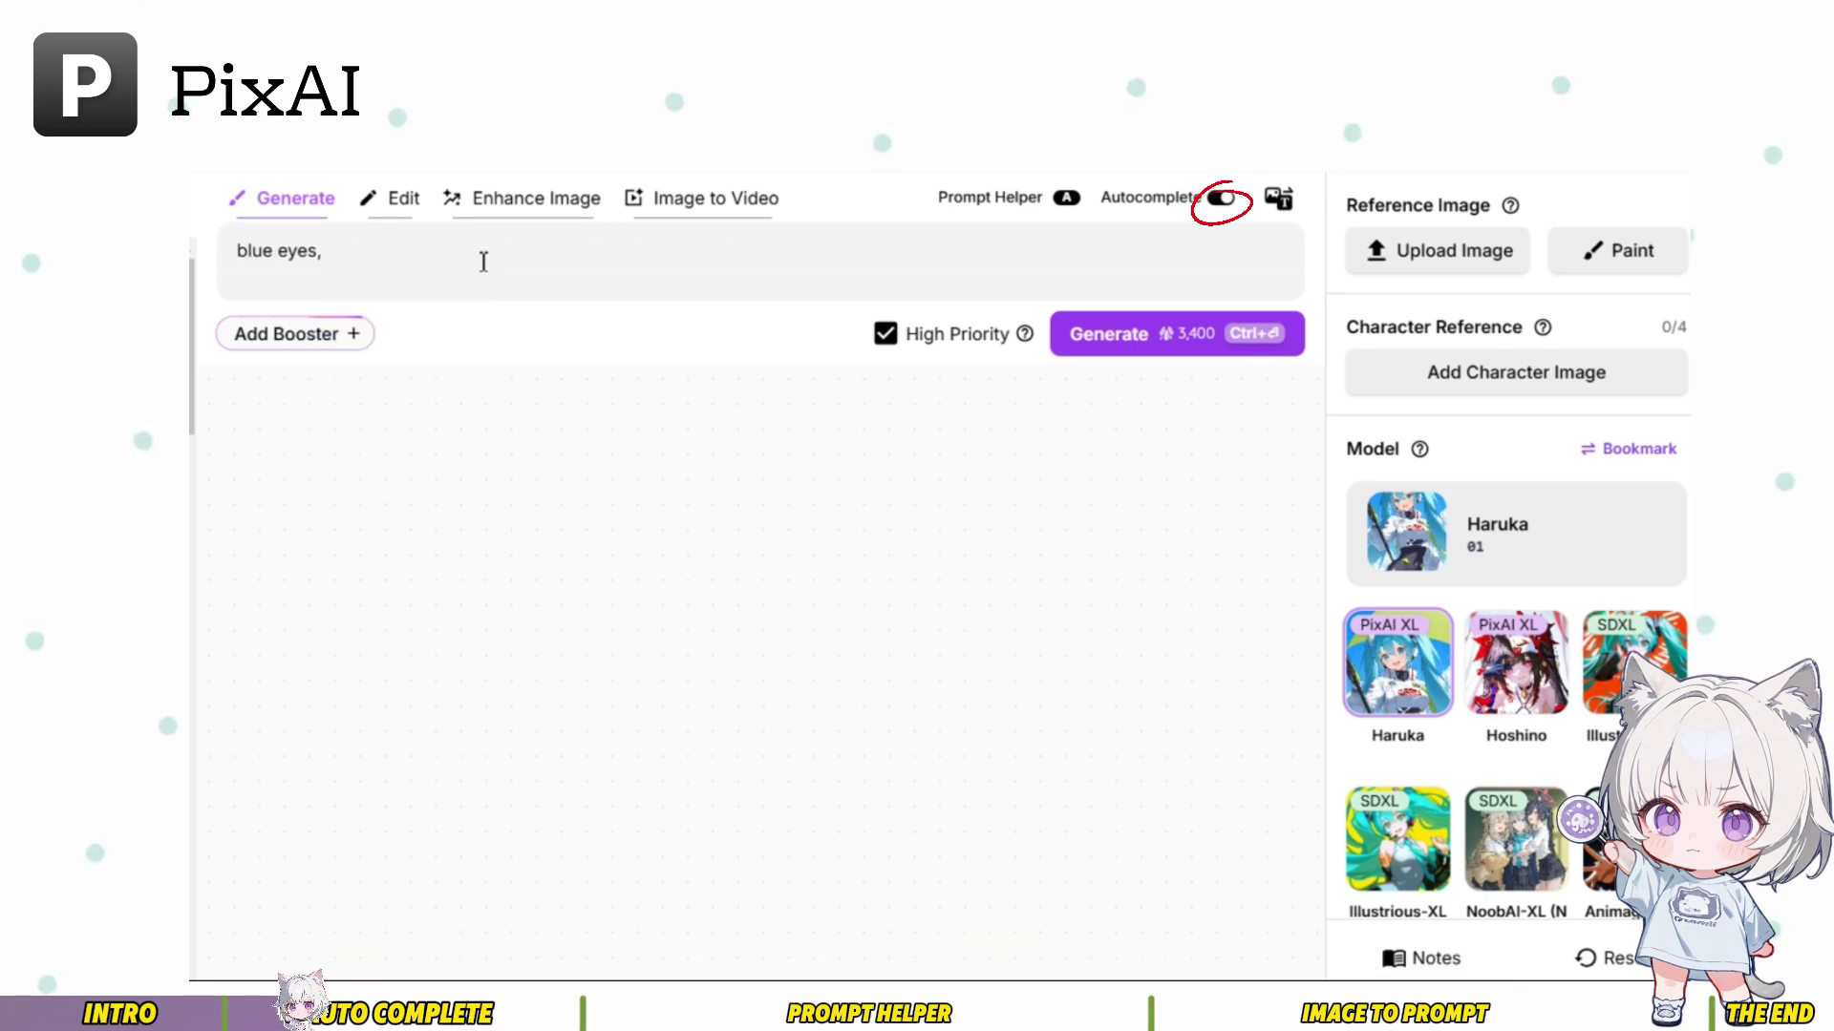
type(" short")
left_click(415, 283)
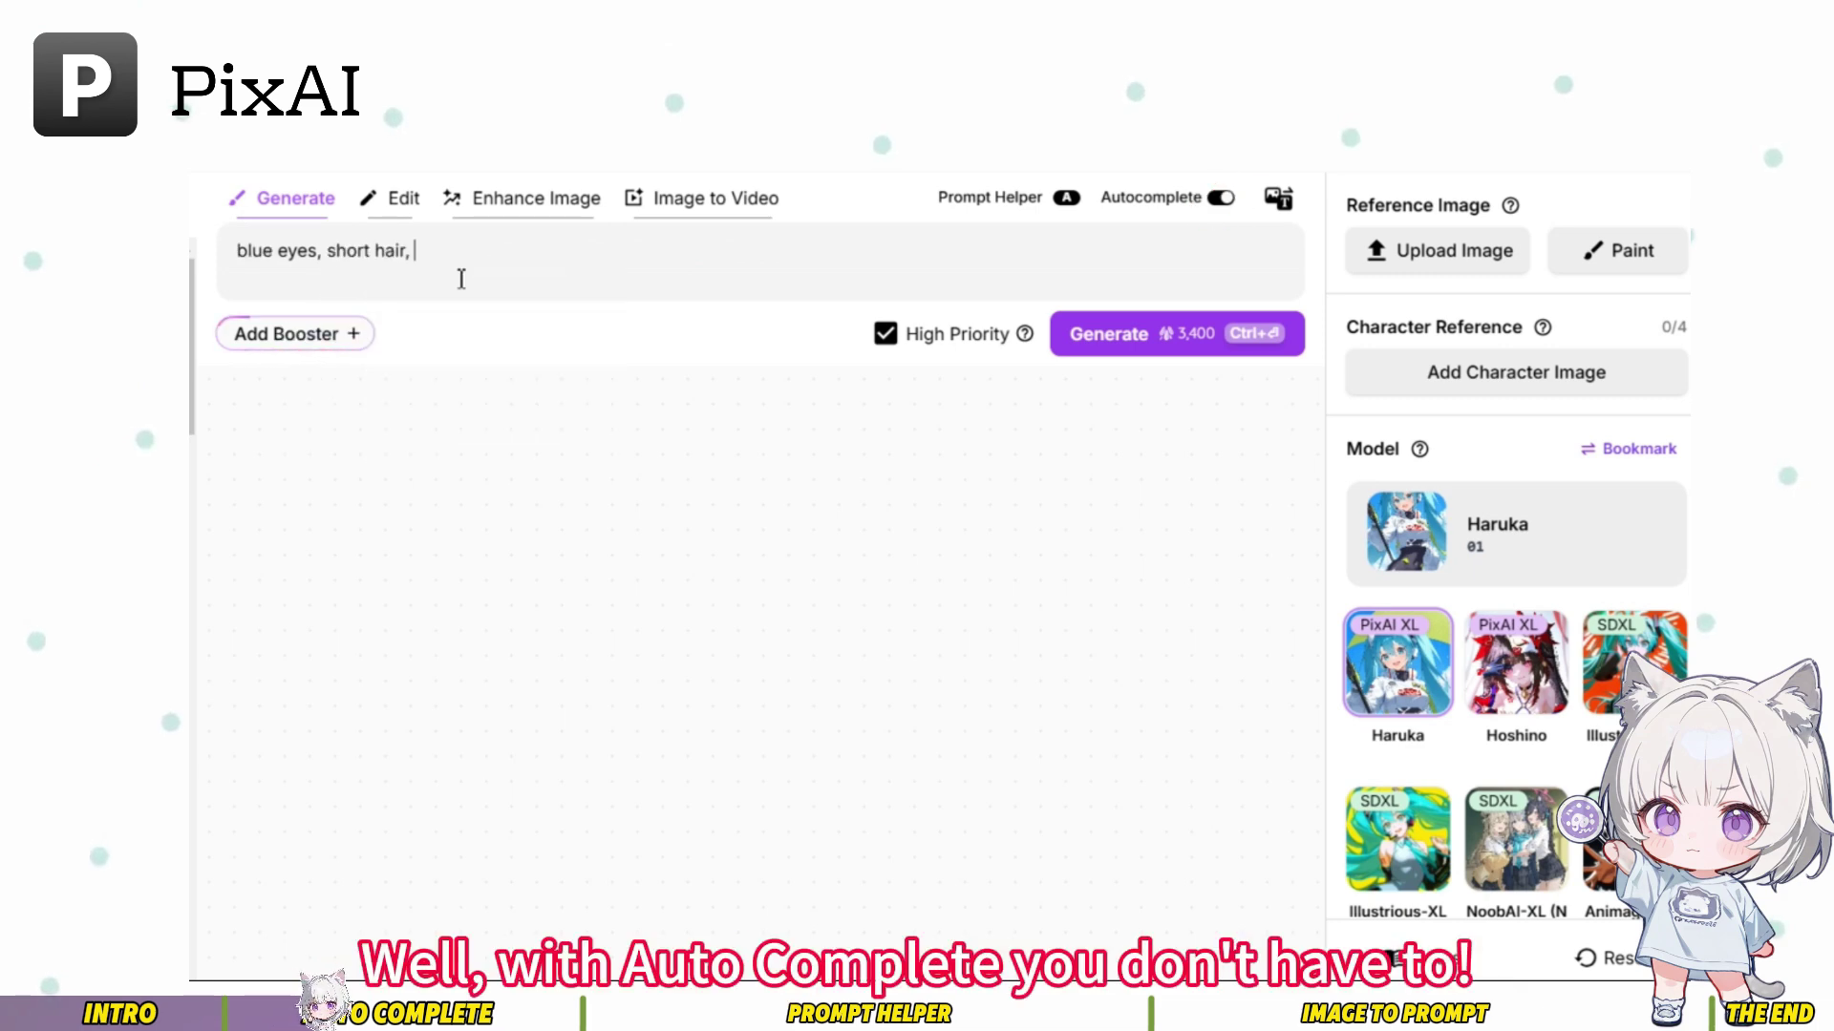
type("hair")
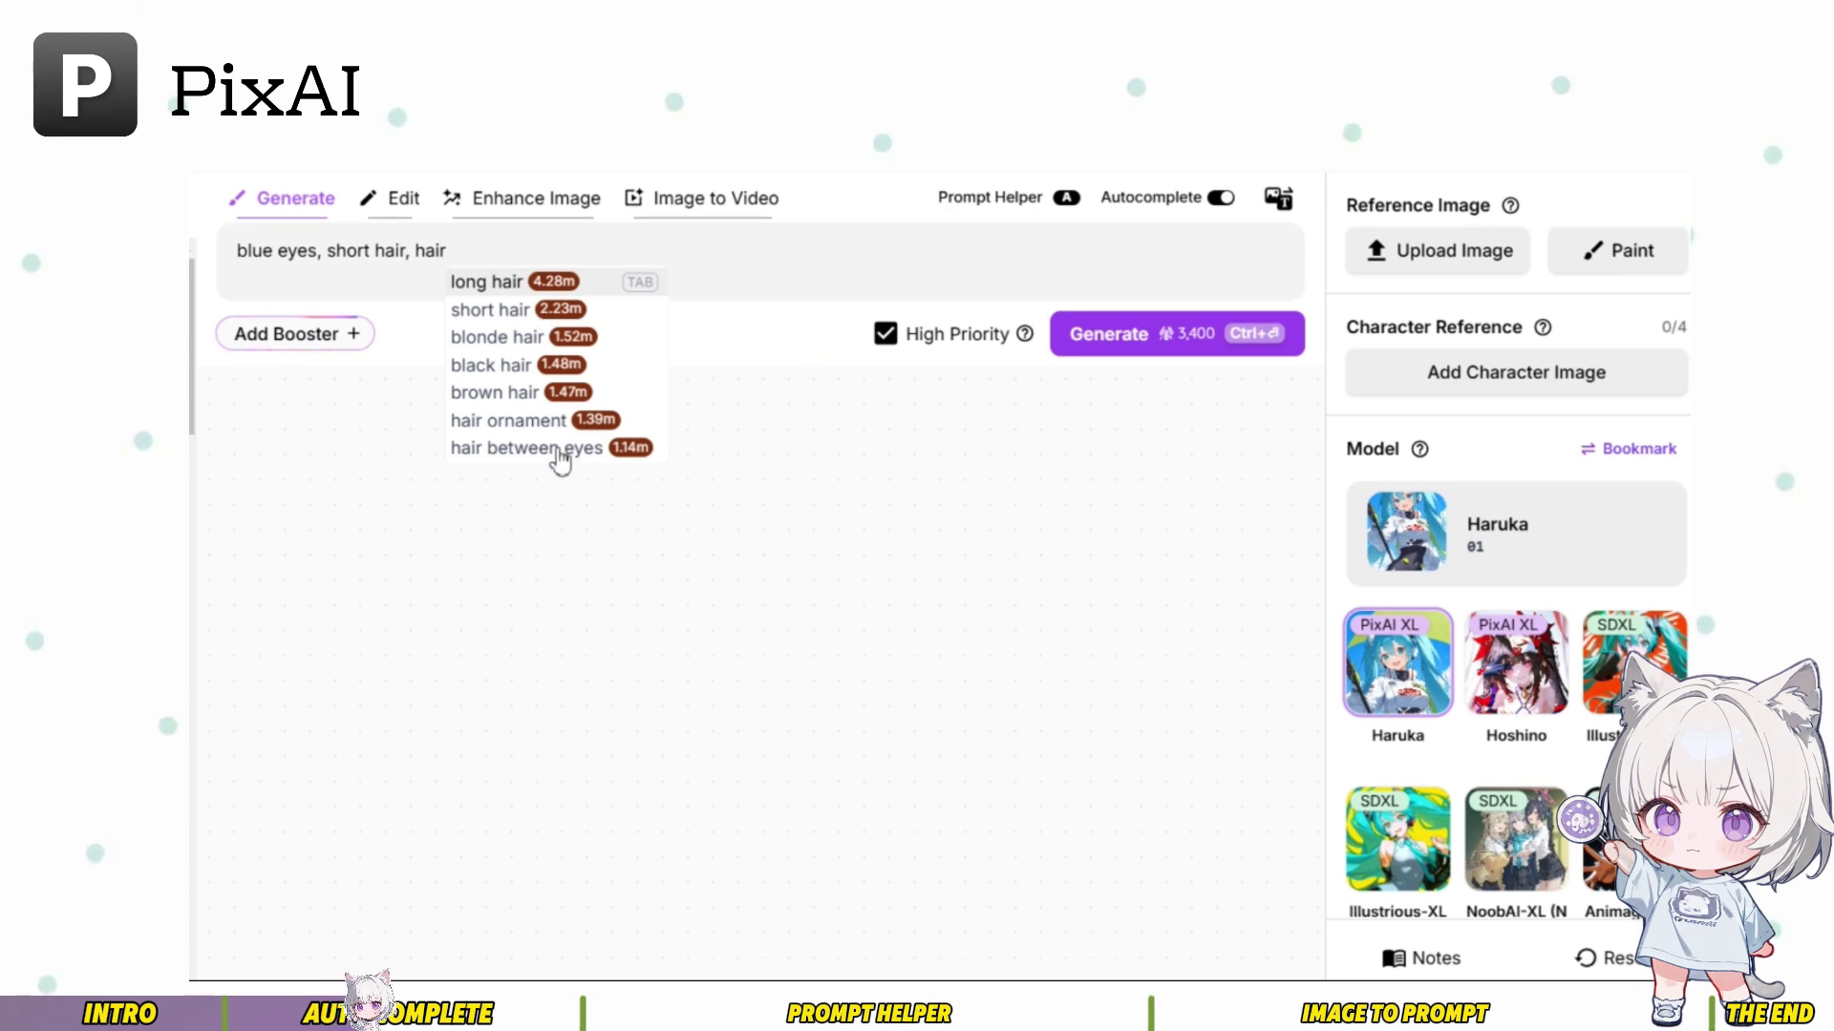
left_click(558, 448)
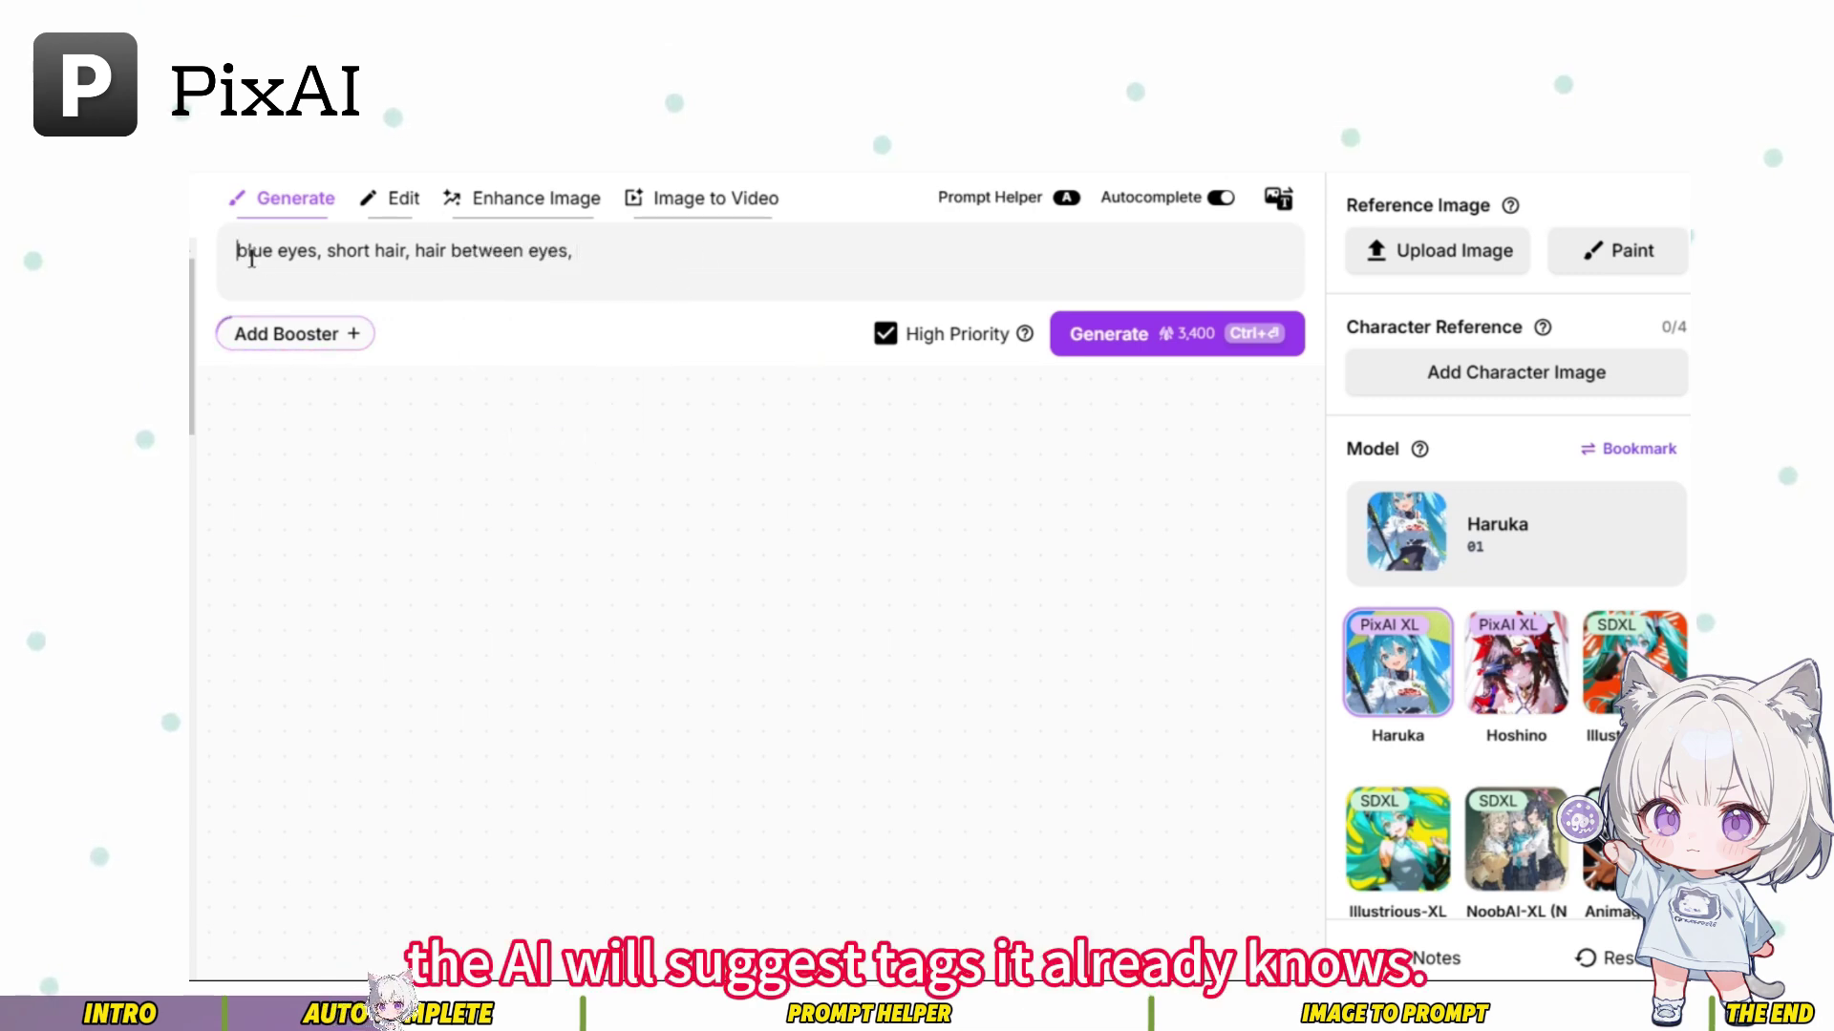
mouse_move(251, 255)
left_mouse_down()
mouse_move(654, 271)
mouse_move(237, 250)
left_mouse_up()
left_click(693, 250)
Replace the prompt with raiden shogun's full suggested character tag list and generate
key("BackSpace")
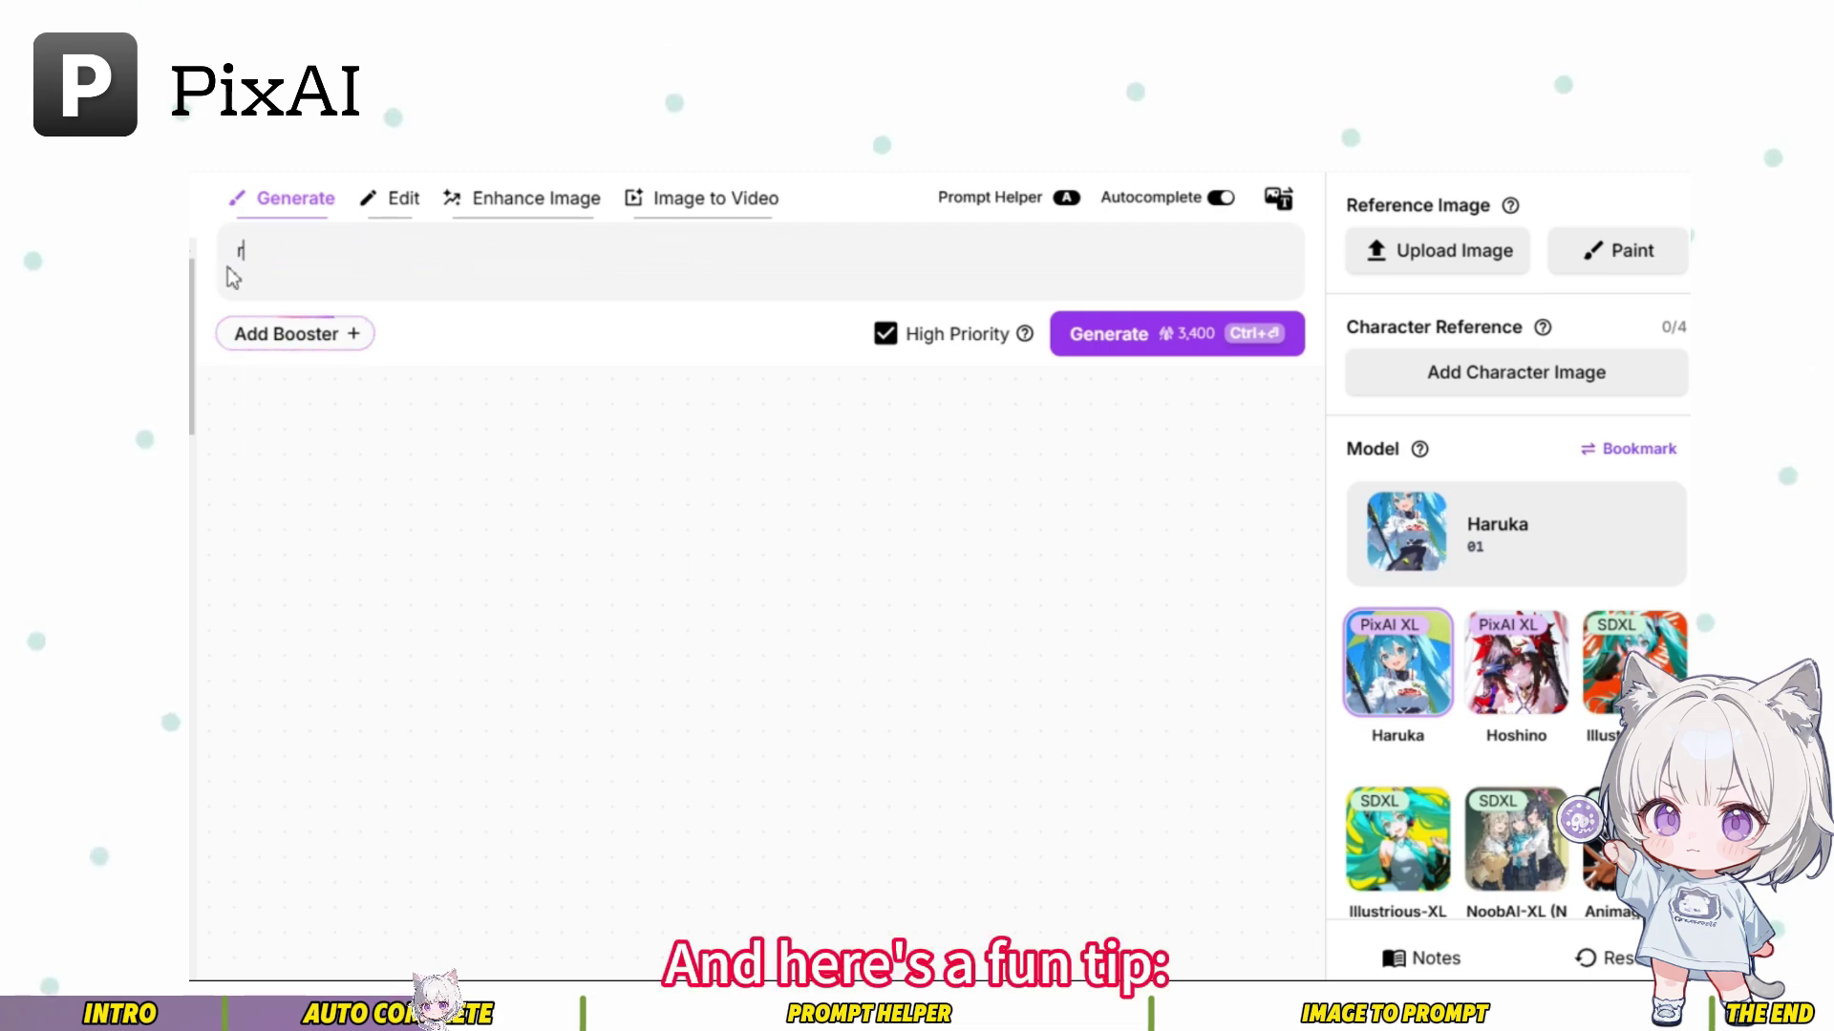
type("raiden")
left_click(361, 282)
key("Tab")
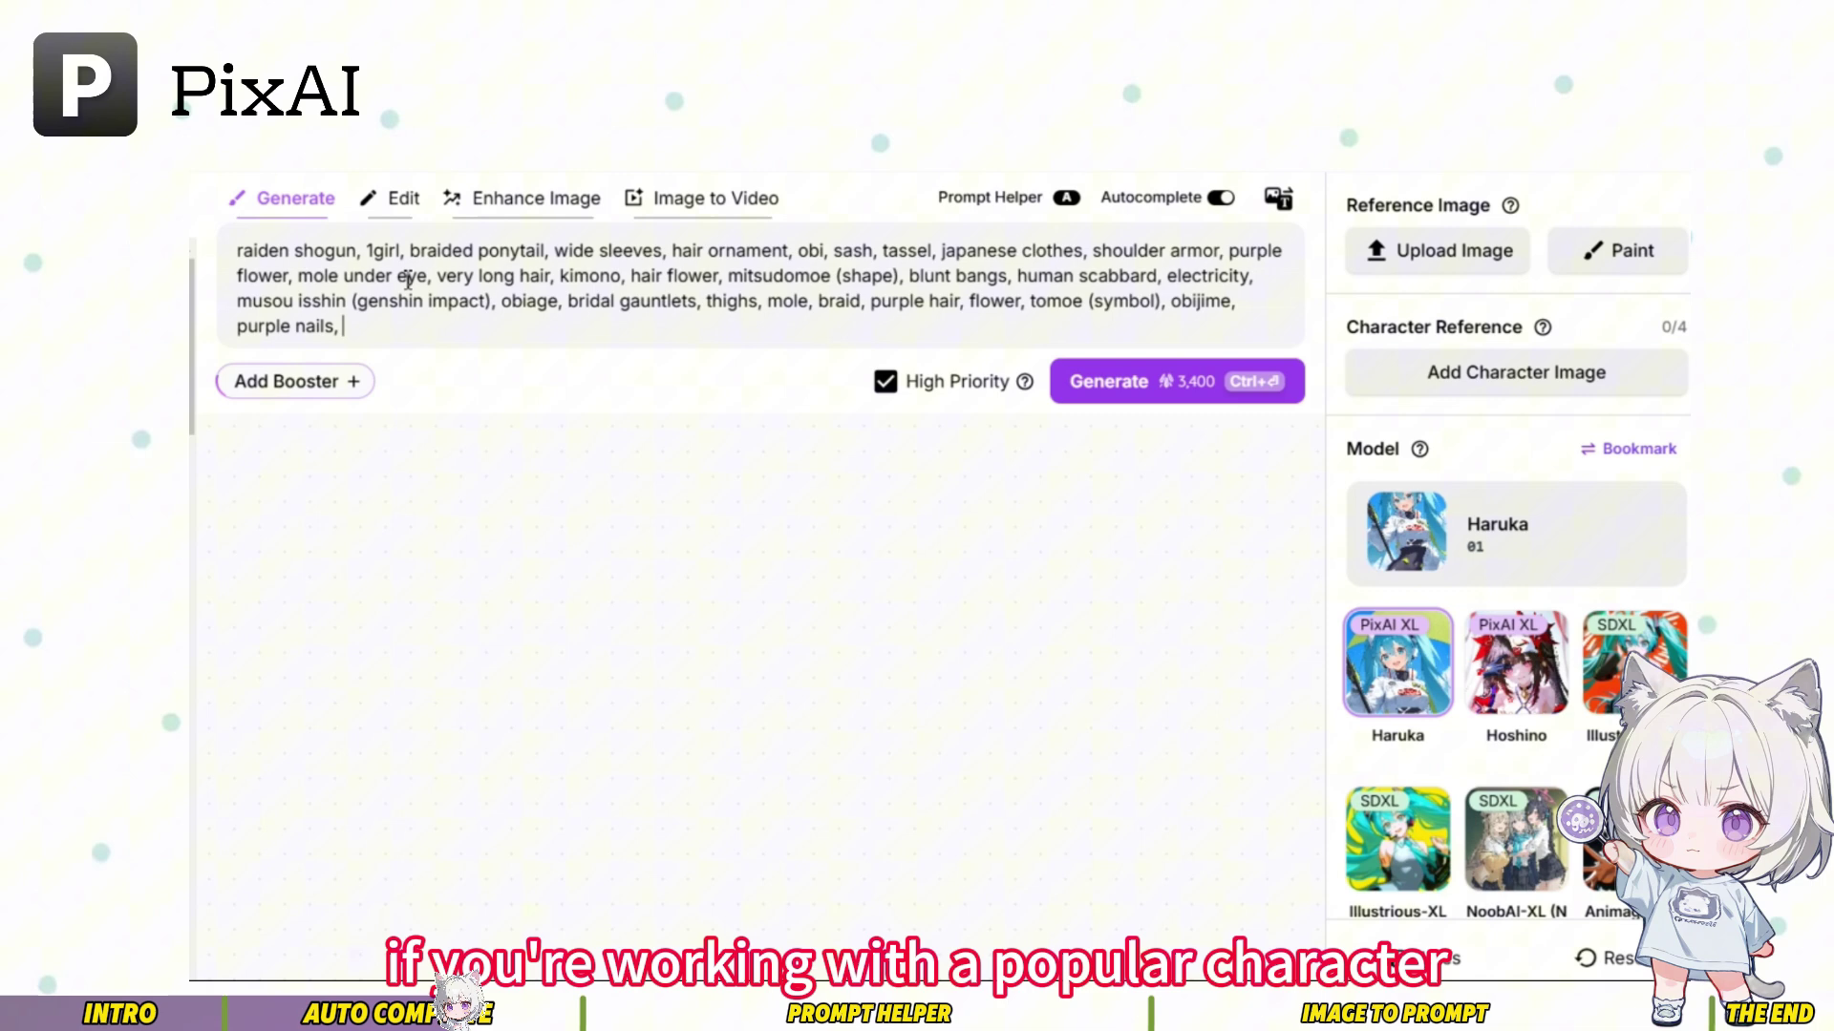
left_click(1200, 395)
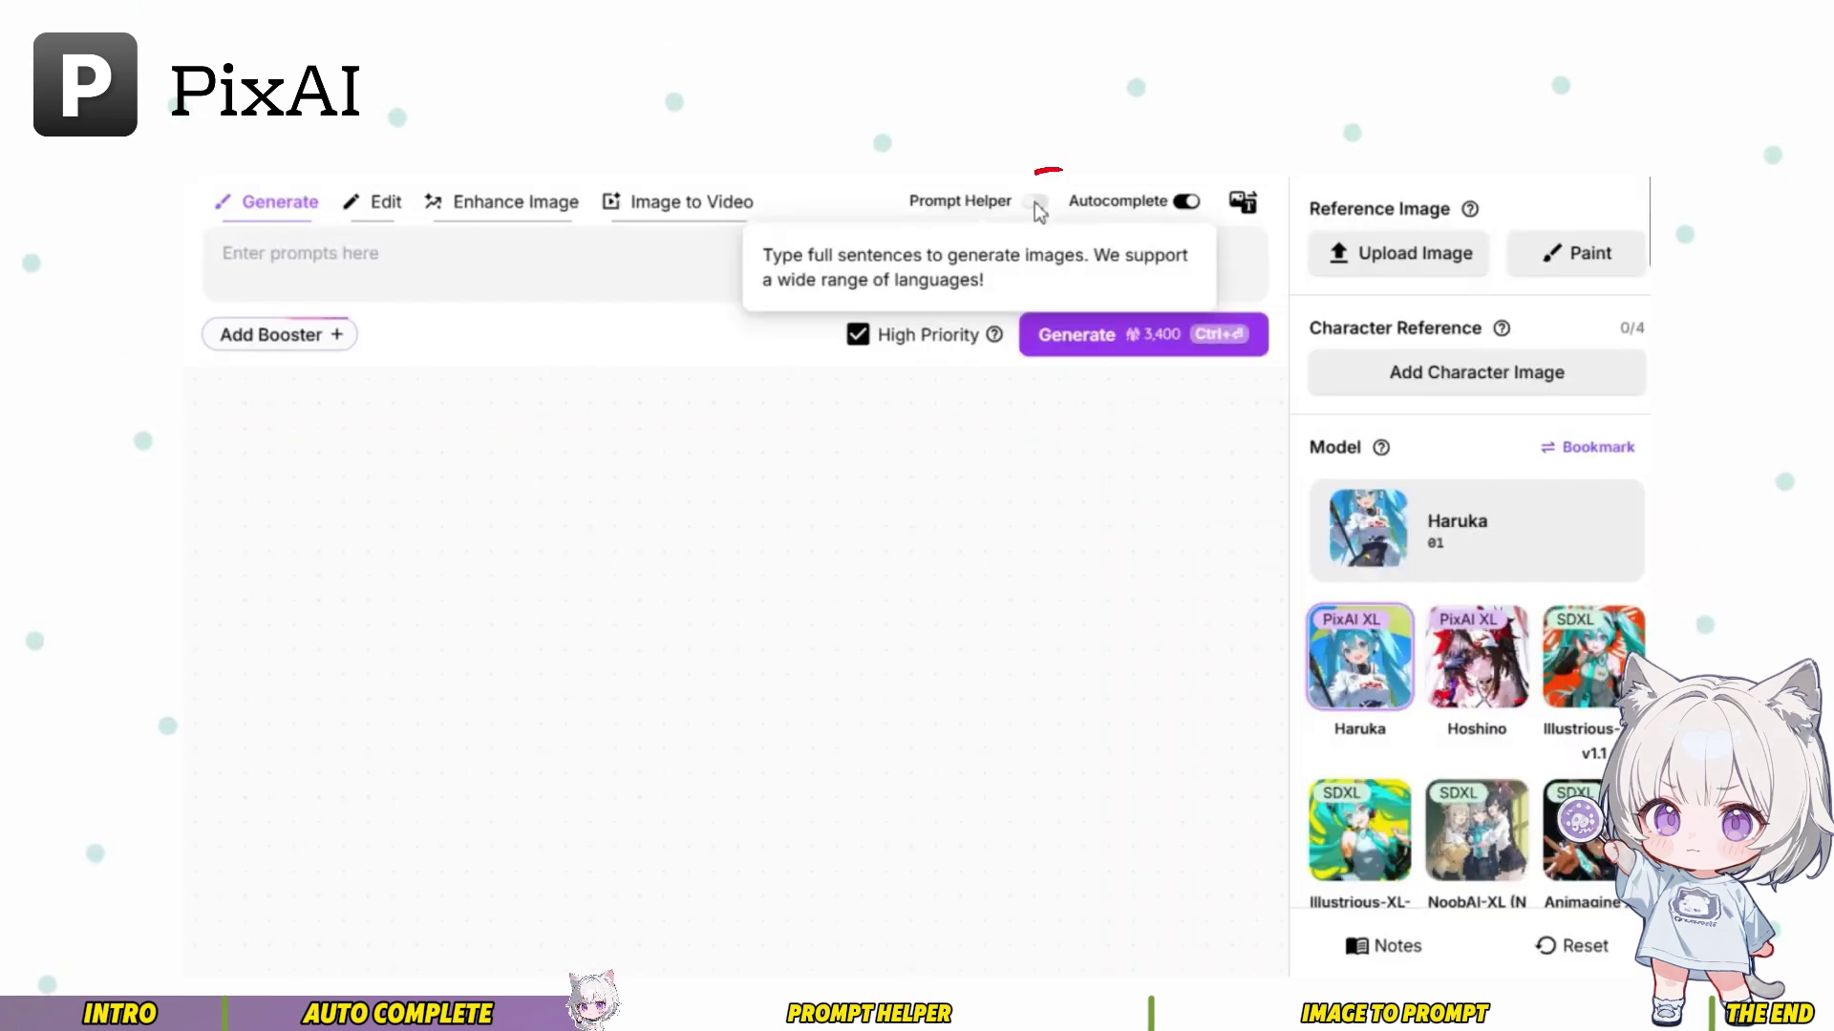
Enable Prompt Helper and generate from a pasted sentence description
left_click(1038, 205)
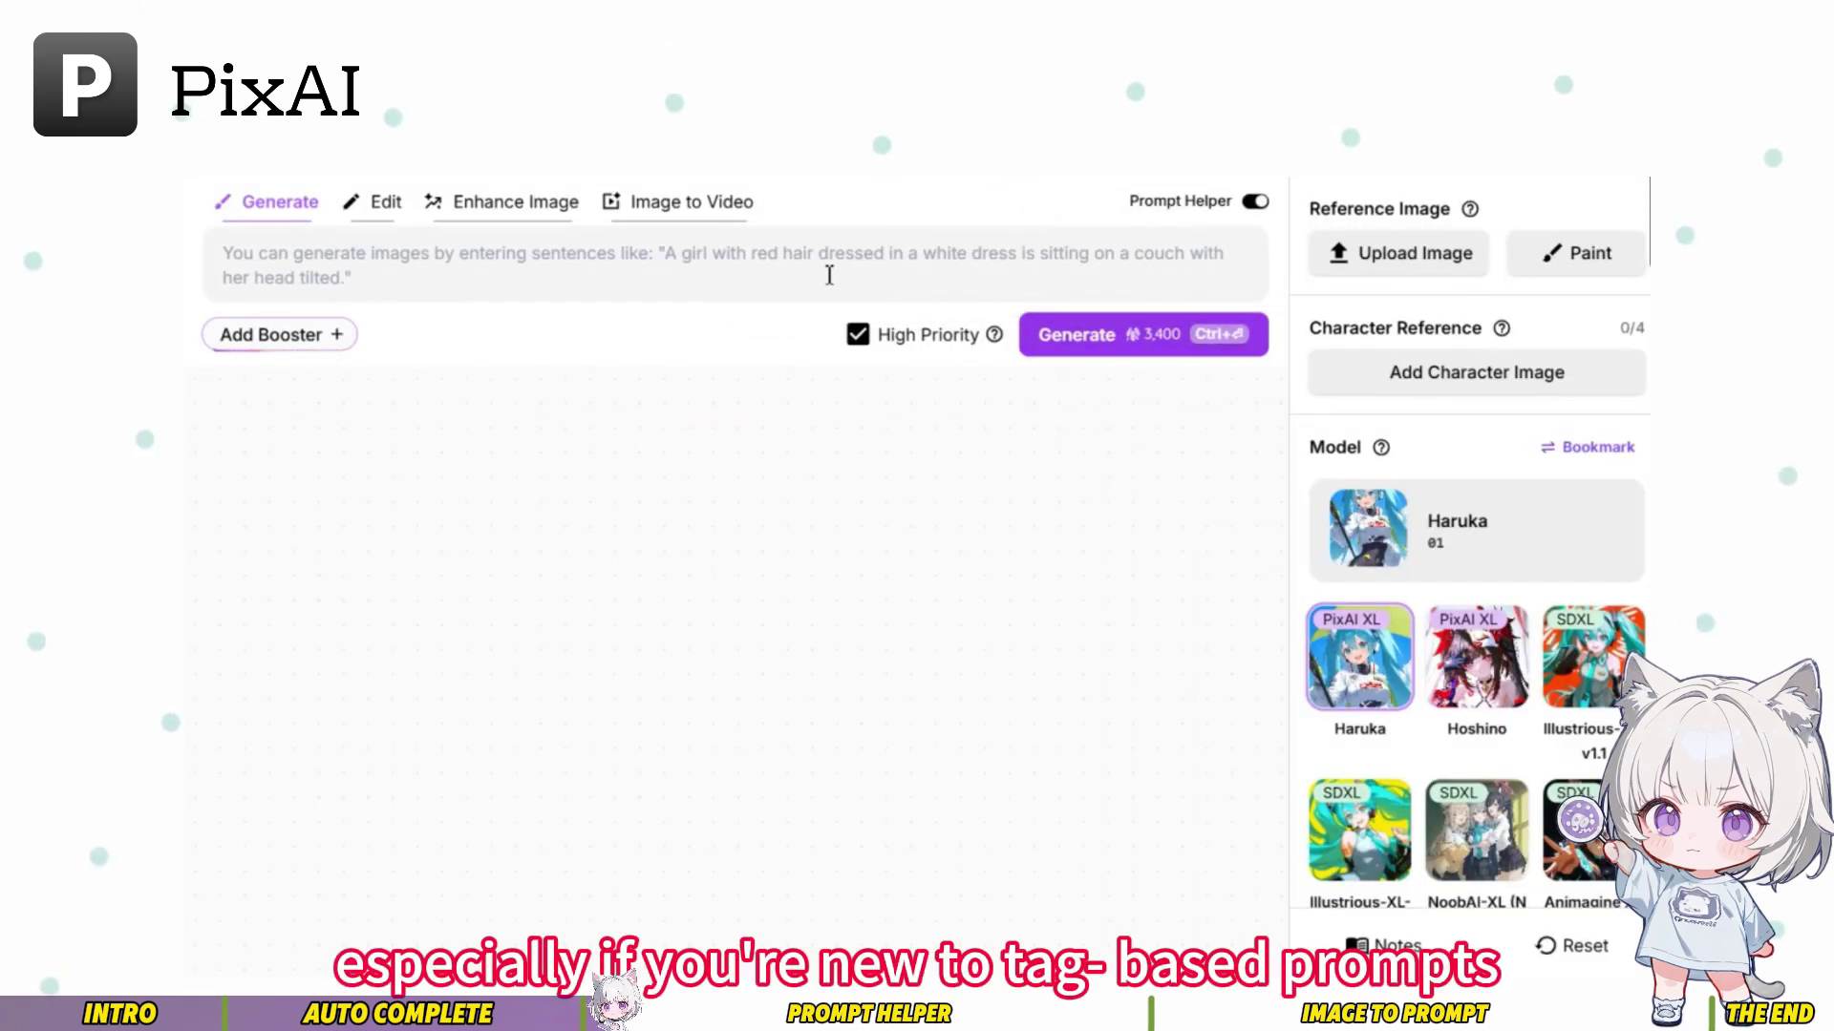
type("A young girl with long silver hair and glowing blue eyes, wearing a futuristic white and blue outfit with glowing circuits. She holds a staff with a floating crystal at the top, standing in a futuristic cityscape at night.")
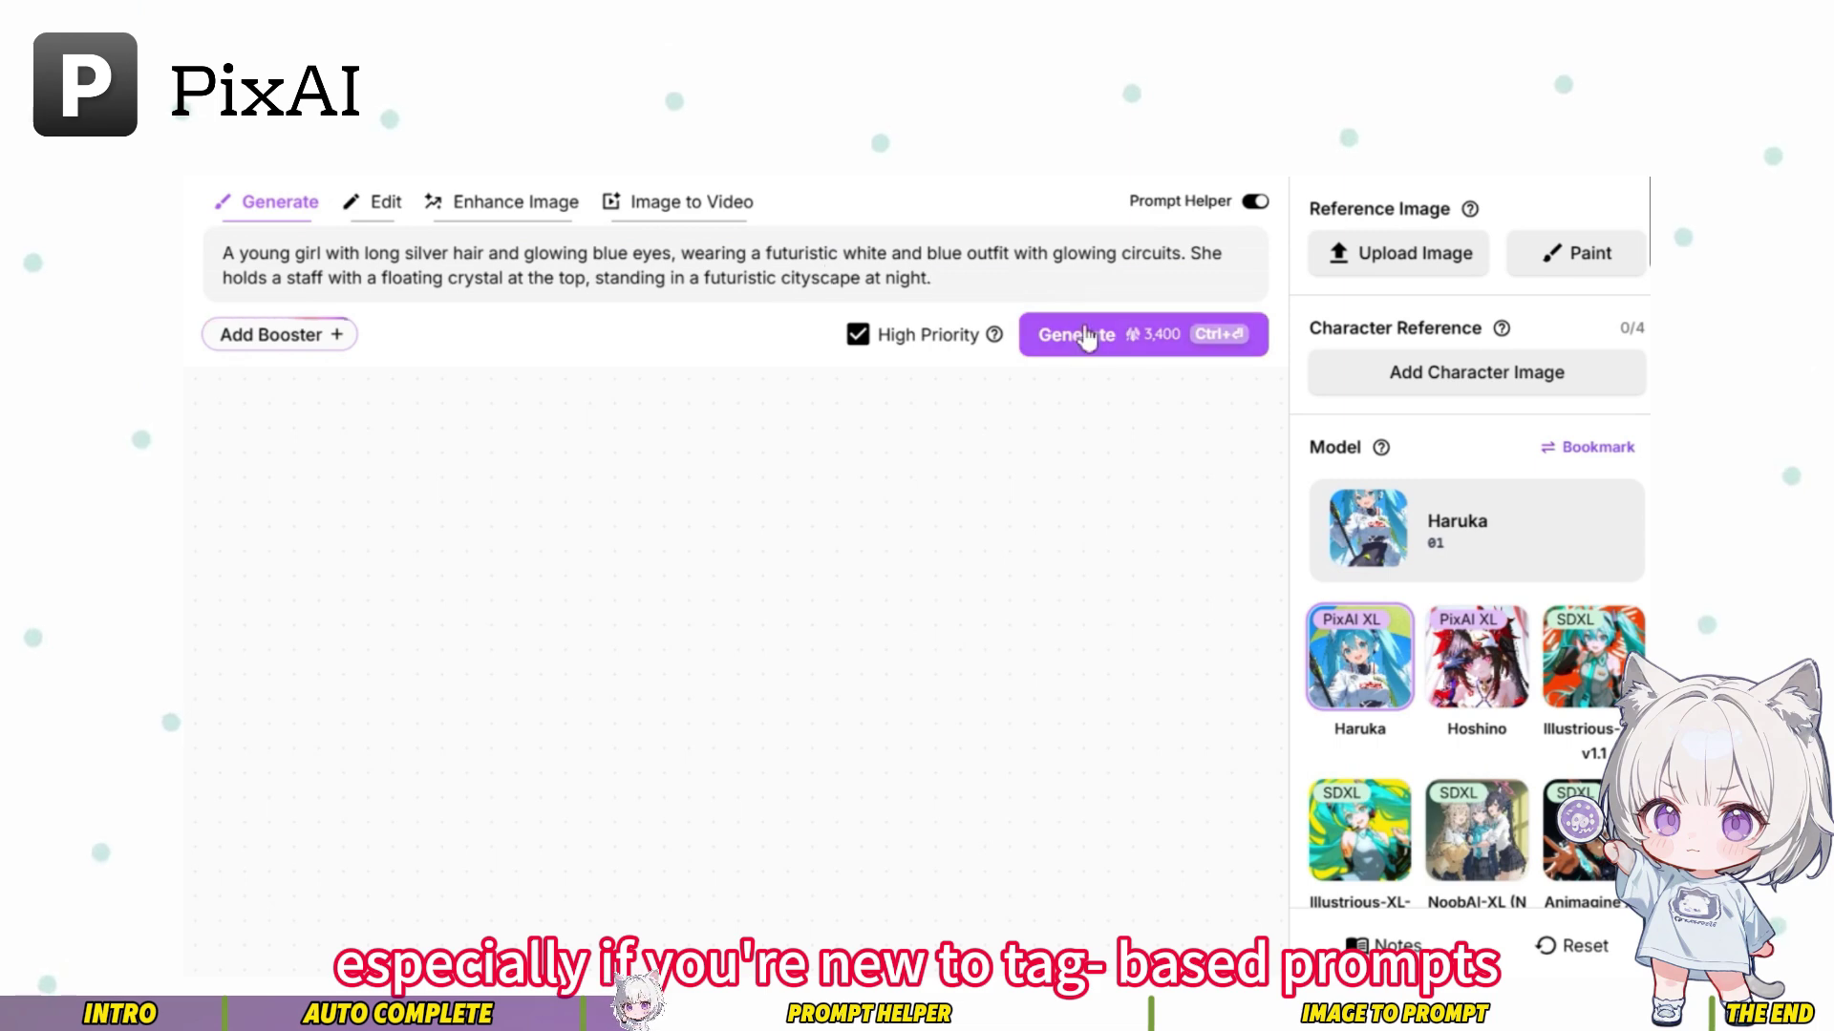
left_click(1084, 336)
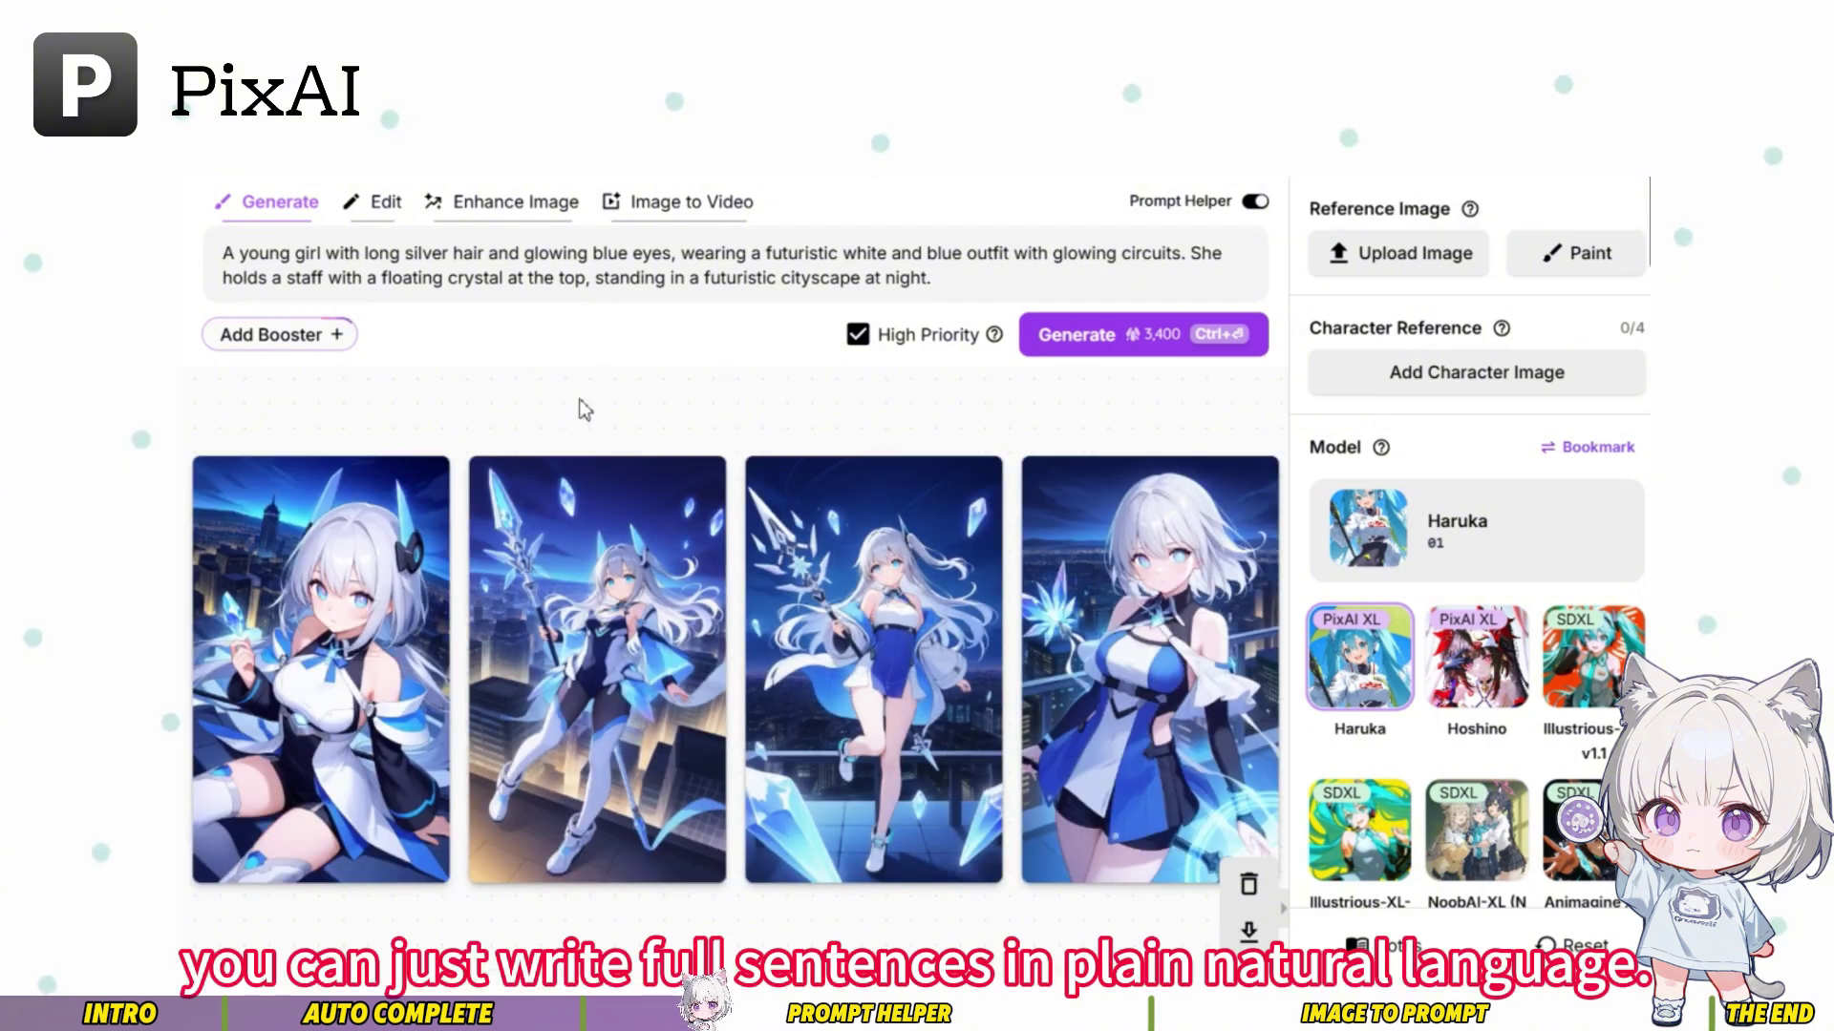
Replace the sentence with a tag-style prompt and generate again
left_click_drag(940, 293, 224, 251)
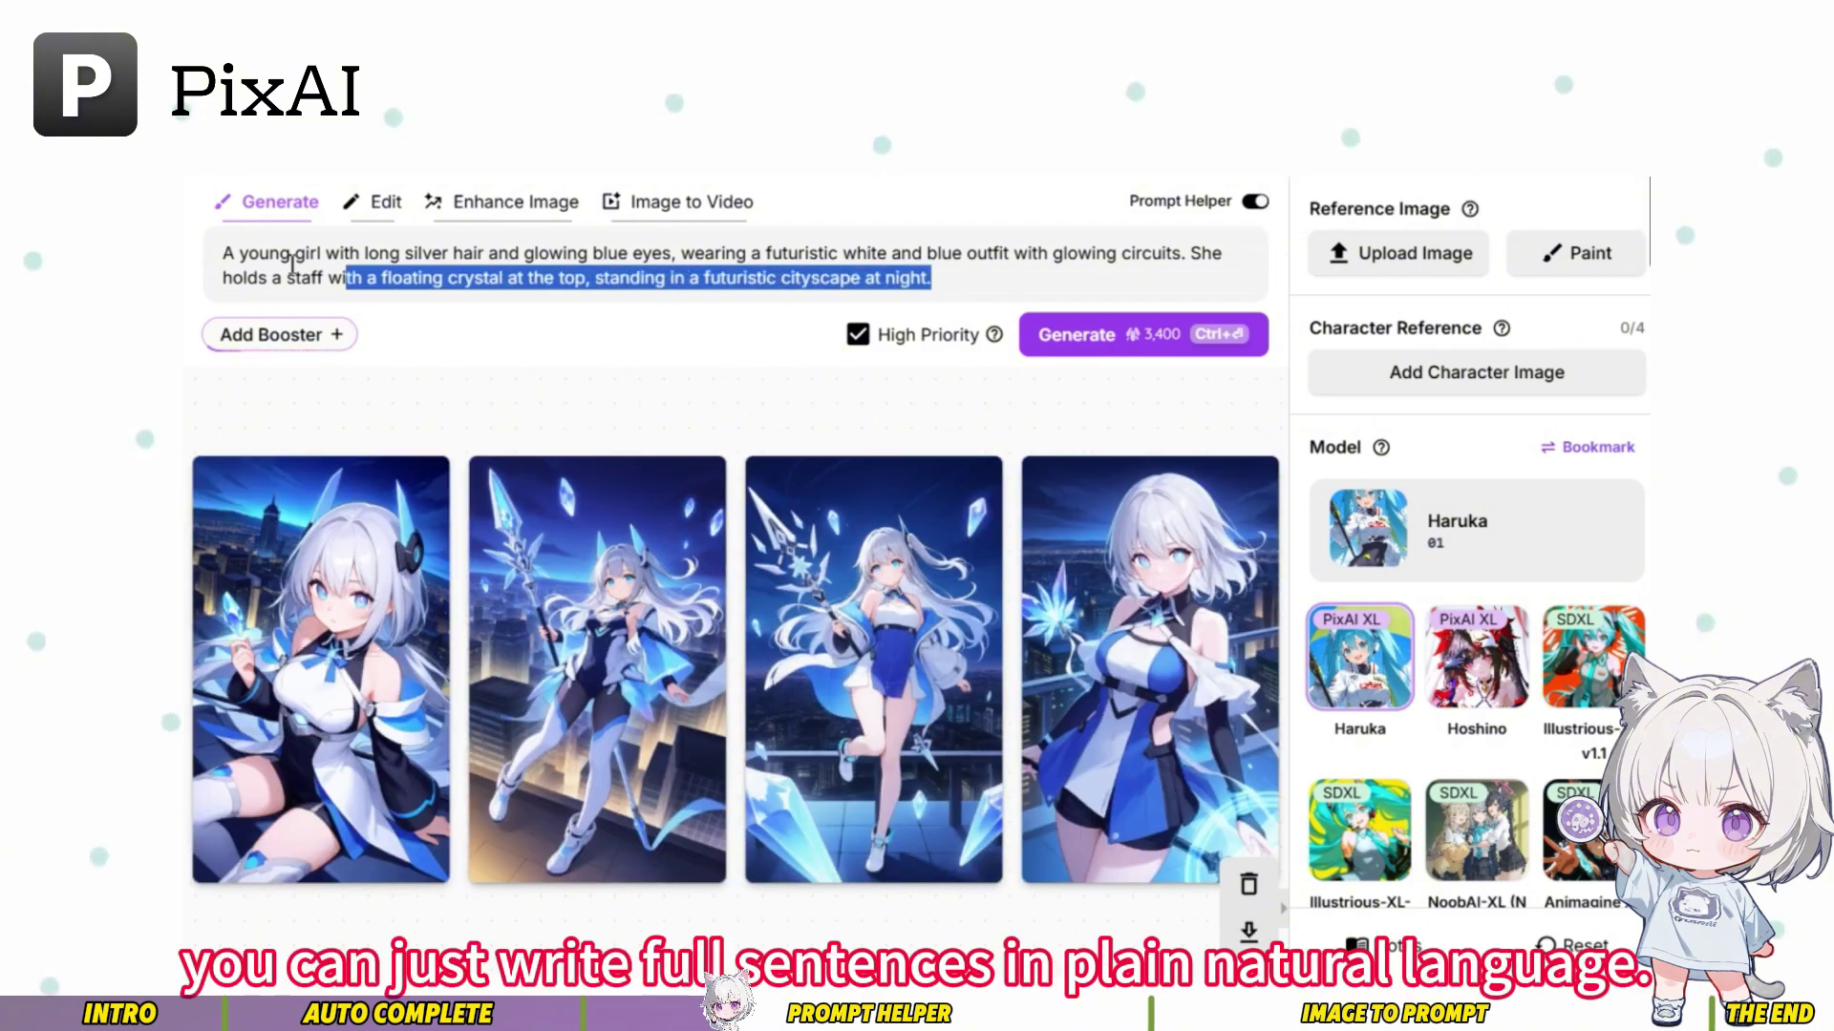
type("young girl, long silver hair, glowing blue eyes, futuristic outfit,  white and blue color scheme, glowing circuits, holding a staff, floating crystal, futuristic cityscape, night time, neon lights, cyberpunk style, anime style, highly detailed, vibrant colors")
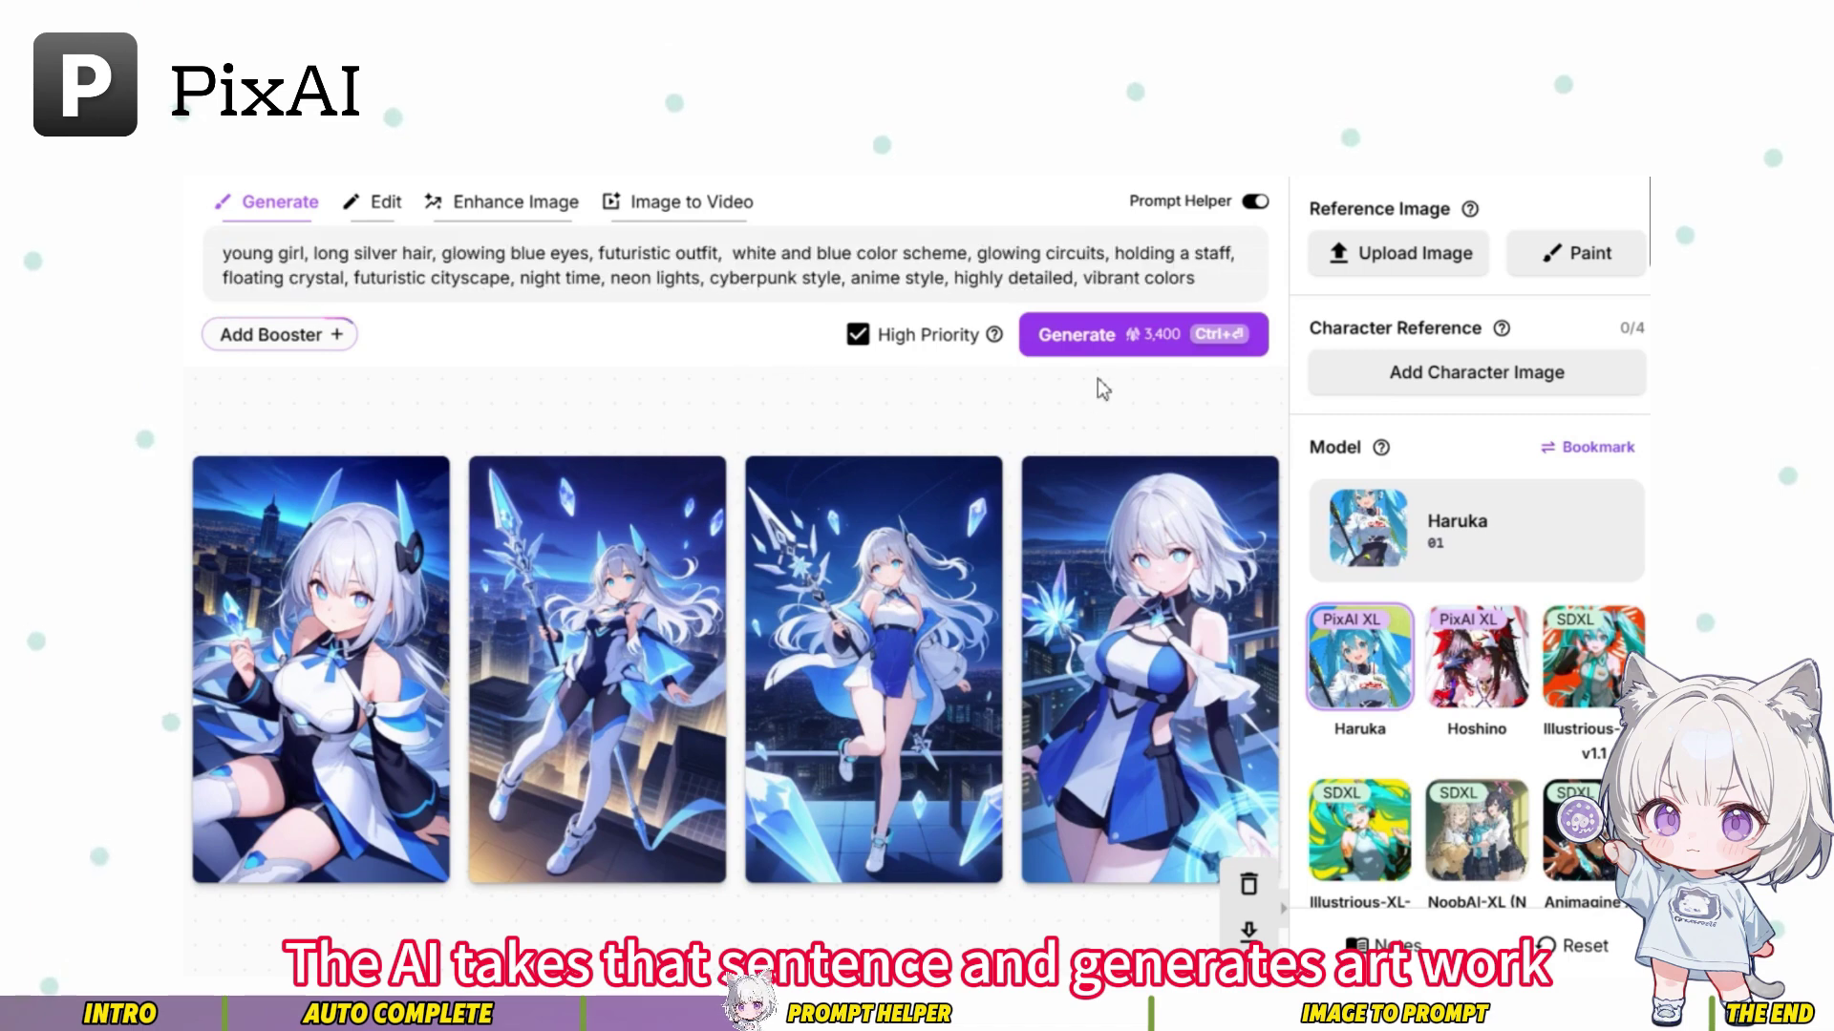
left_click(1151, 348)
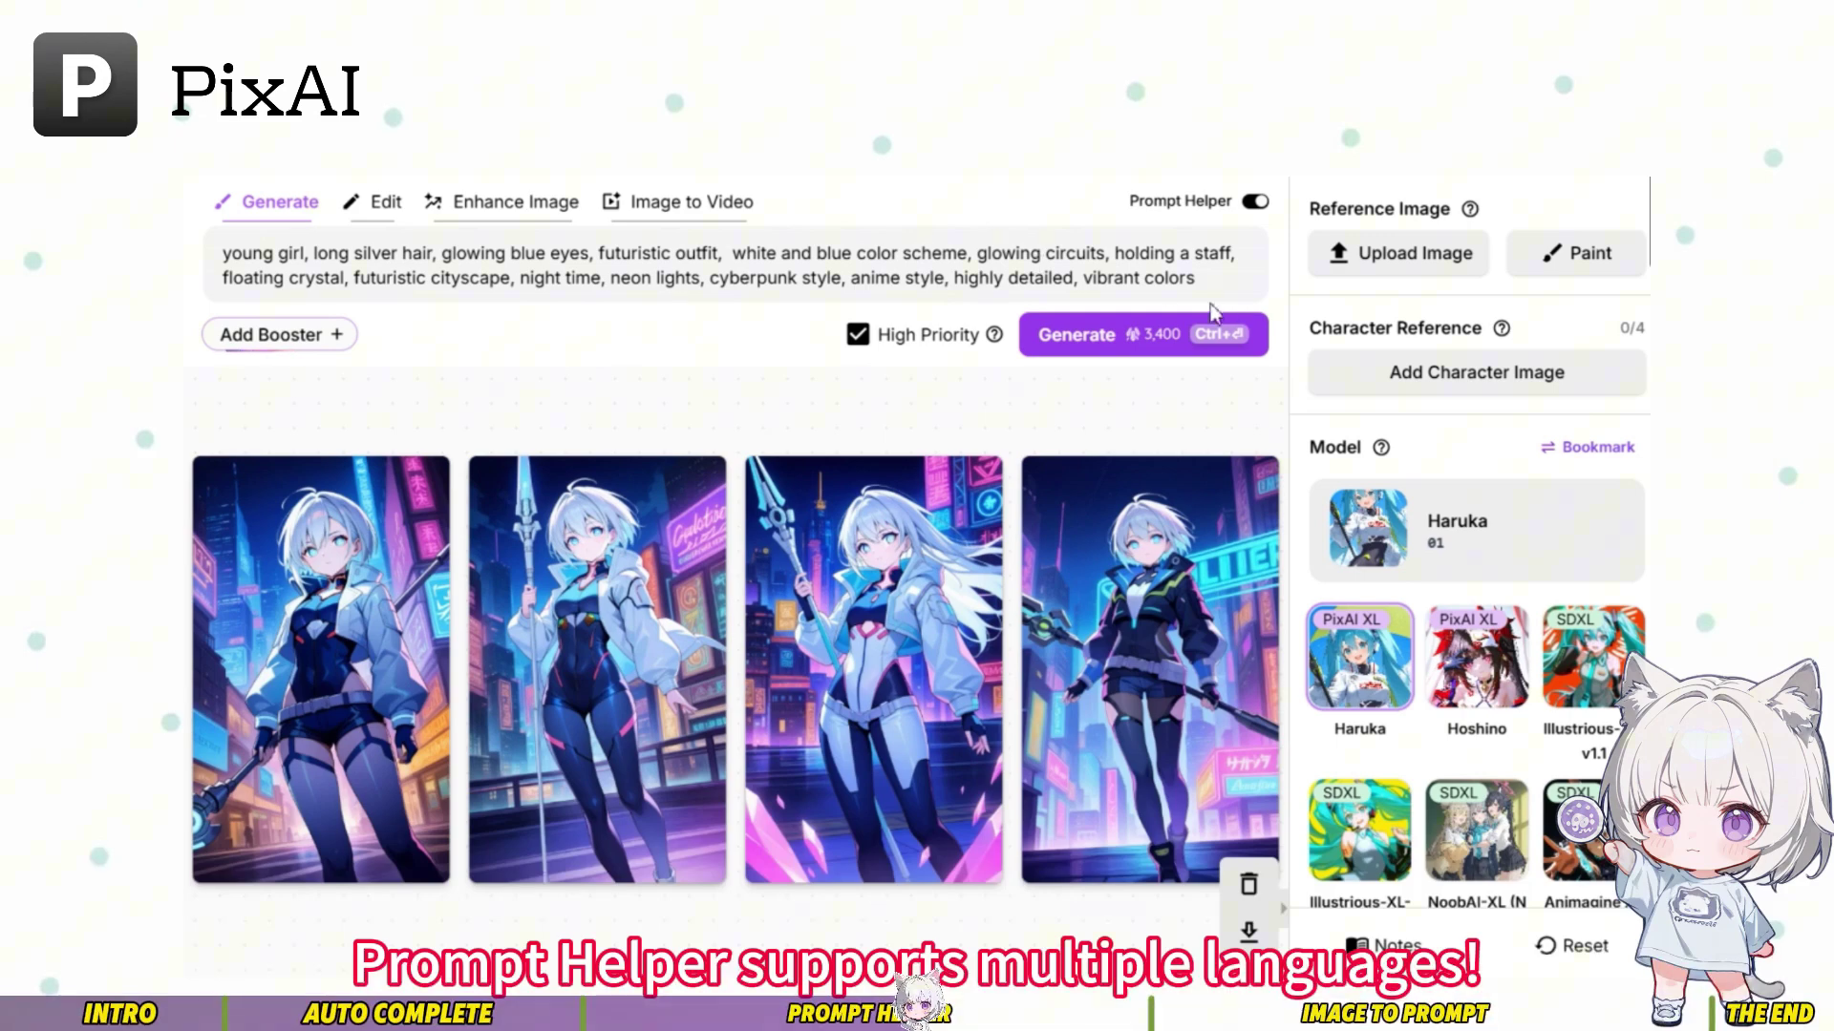
Paste the Japanese silver-haired girl description over the tag prompt and generate
left_click_drag(1211, 313, 205, 263)
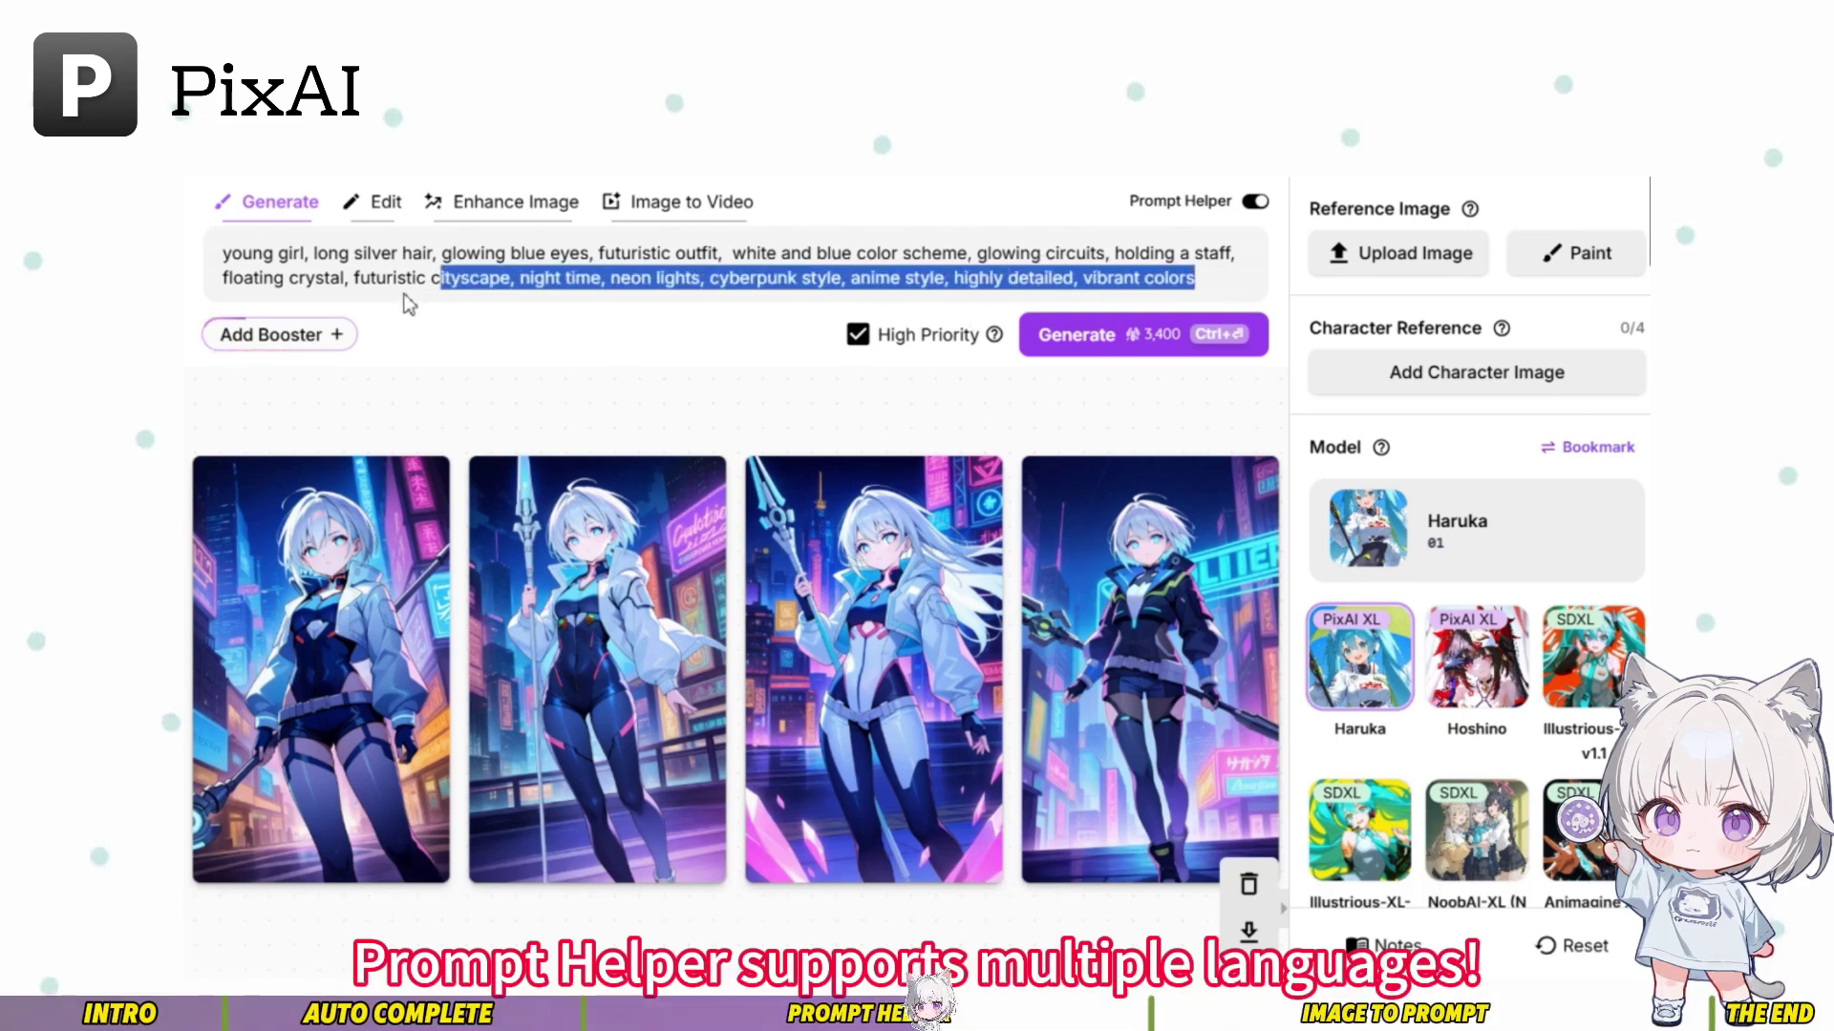
type("銀色の長い髪と青く光る瞳を持つ少女。未来感のある白と青の服を着て、浮かぶ水晶が先端についた杖を持ち、夜の未来都市に立っている")
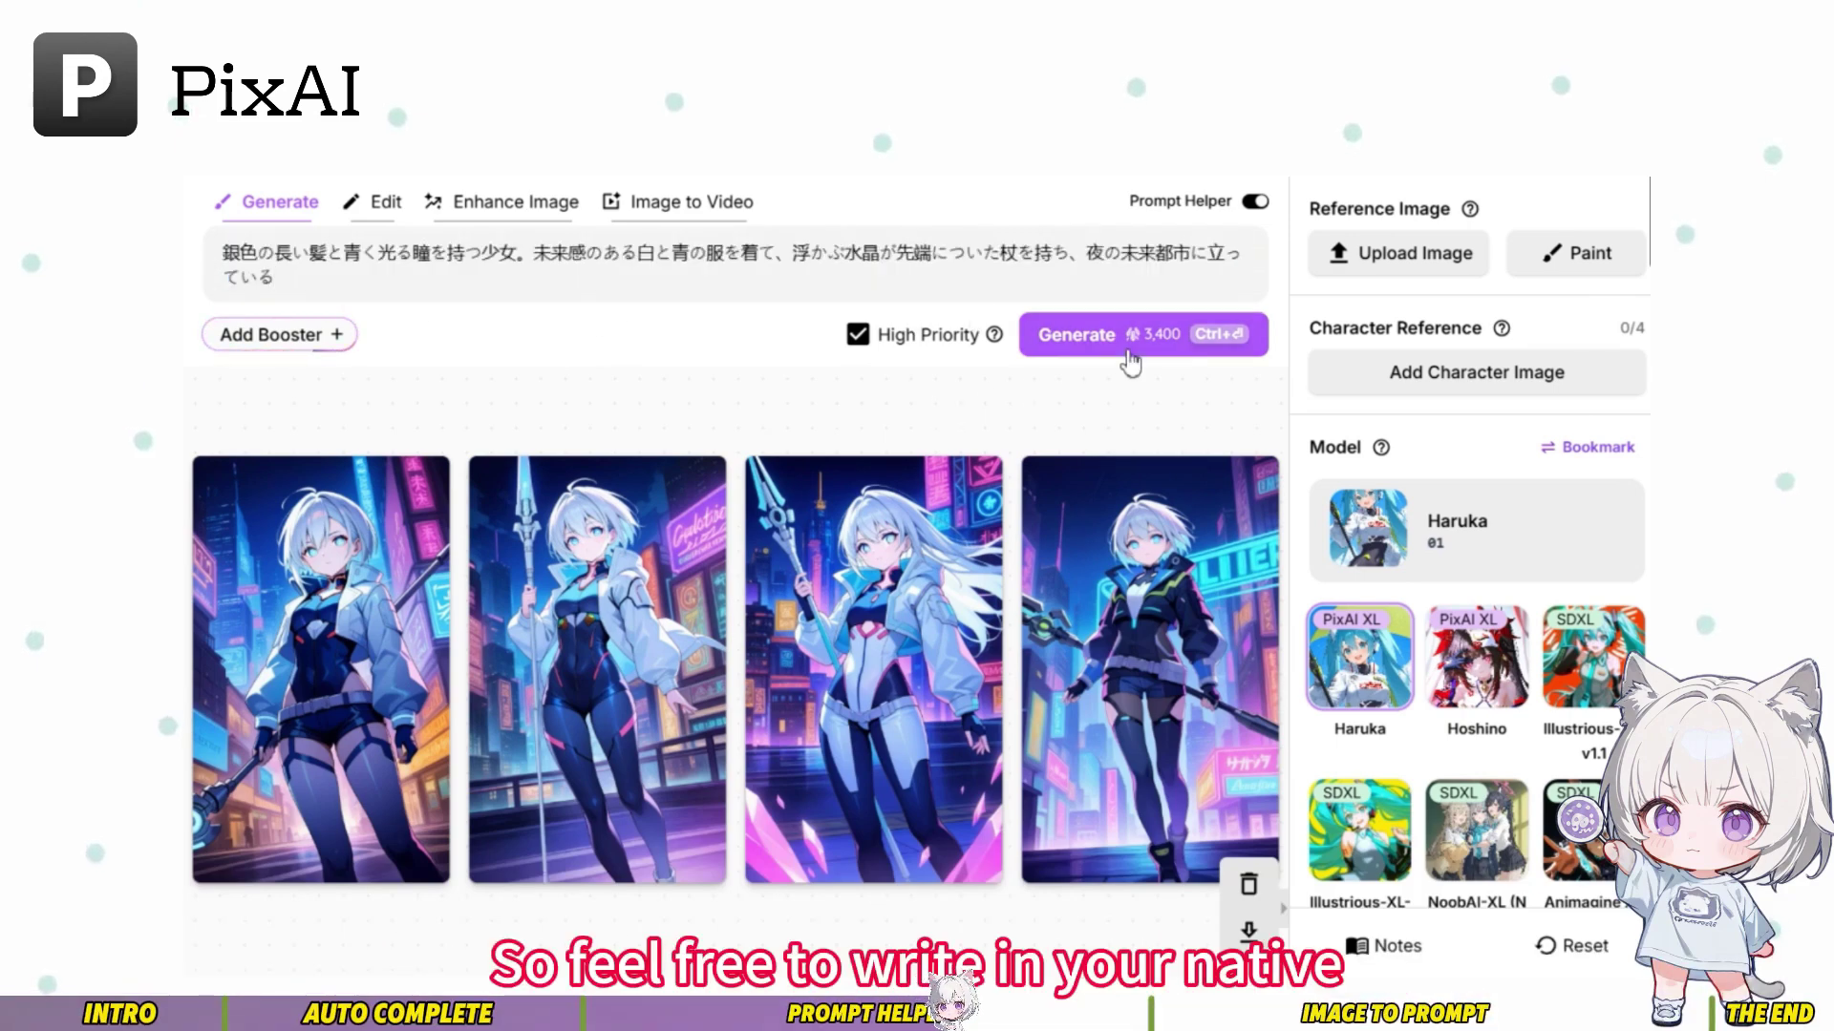
left_click(1127, 349)
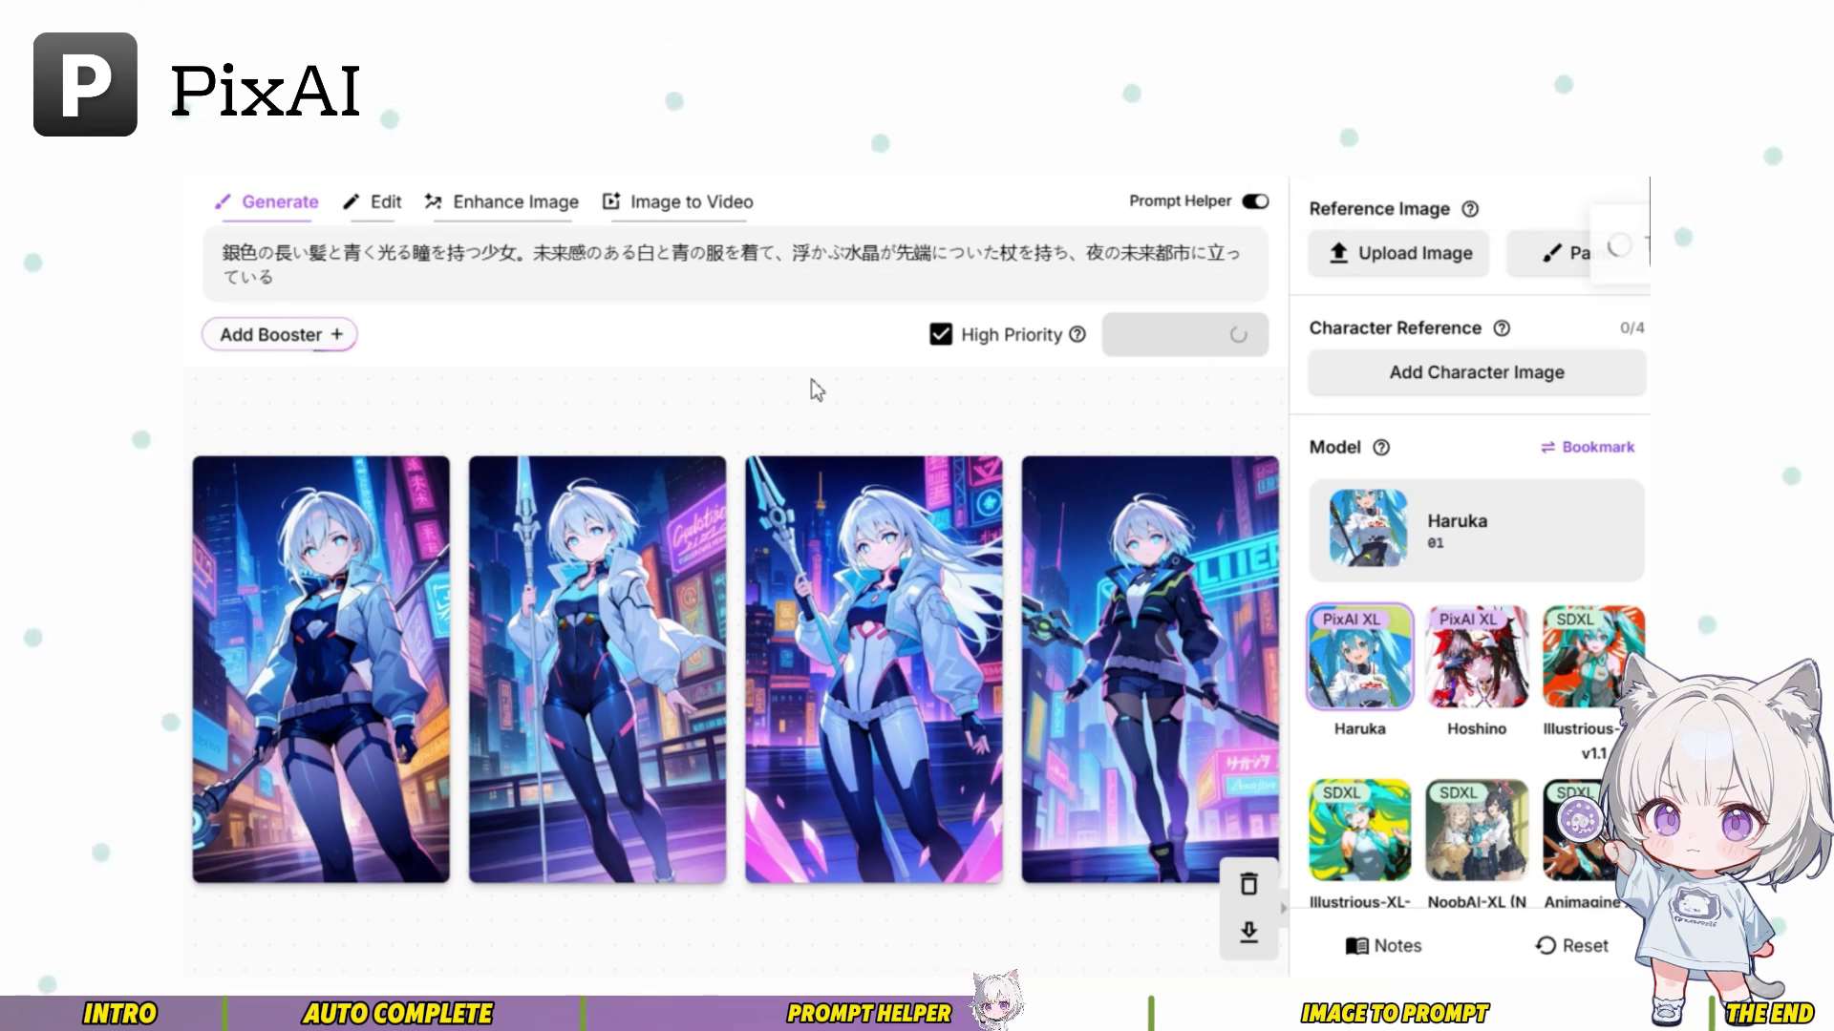
Turn off Prompt Helper and generate from the current prompt
left_click(1255, 203)
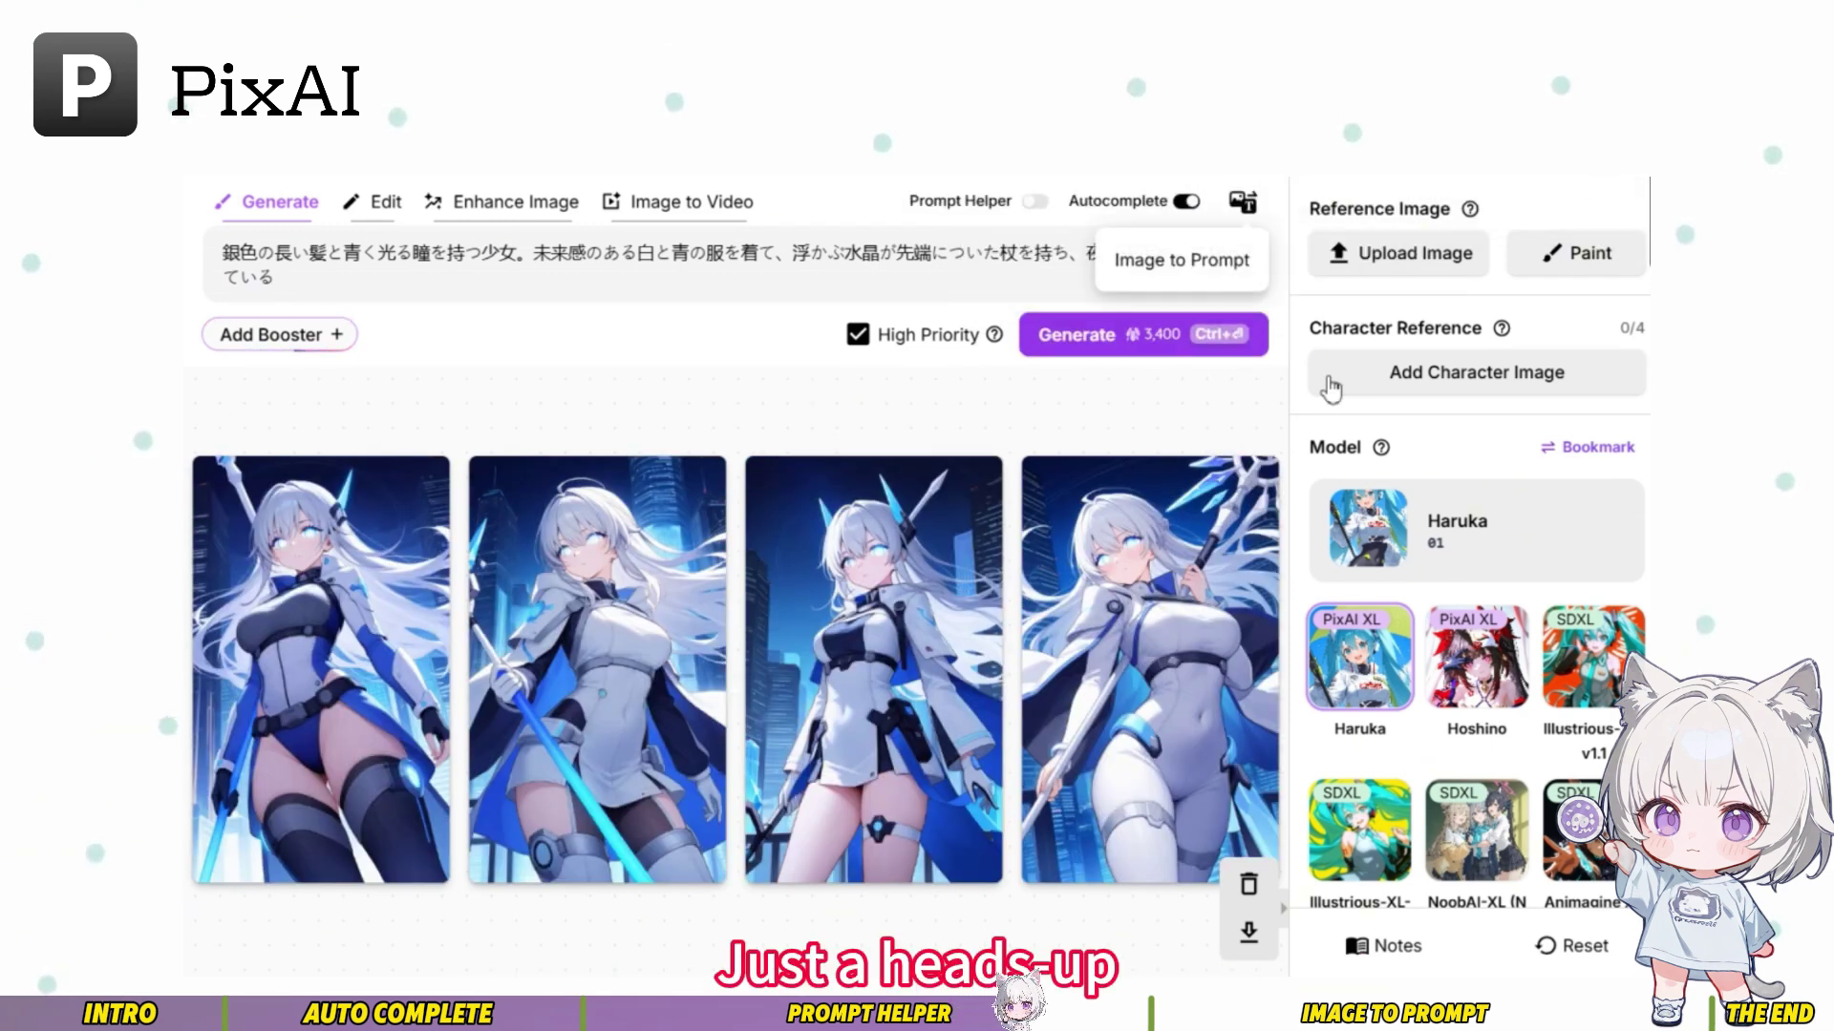
left_click(1098, 328)
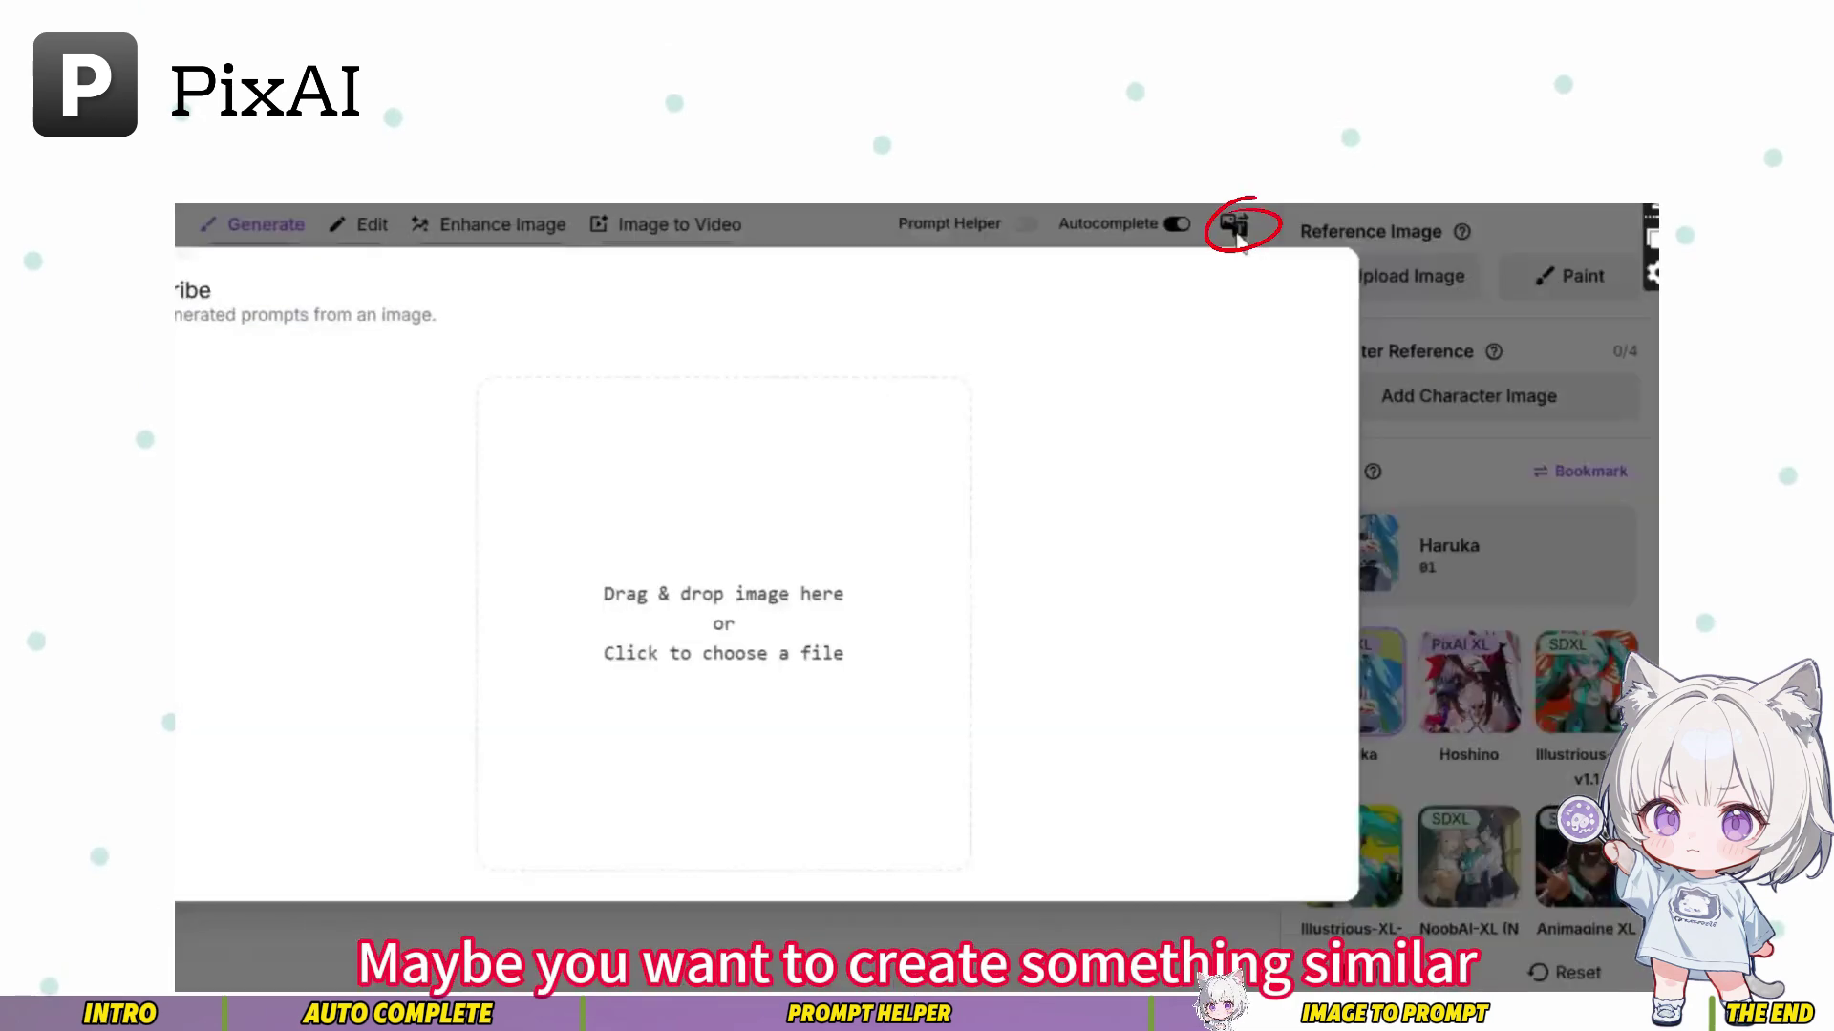
Upload the witch-hat anime image and apply the first of its four derived prompts
left_click(763, 601)
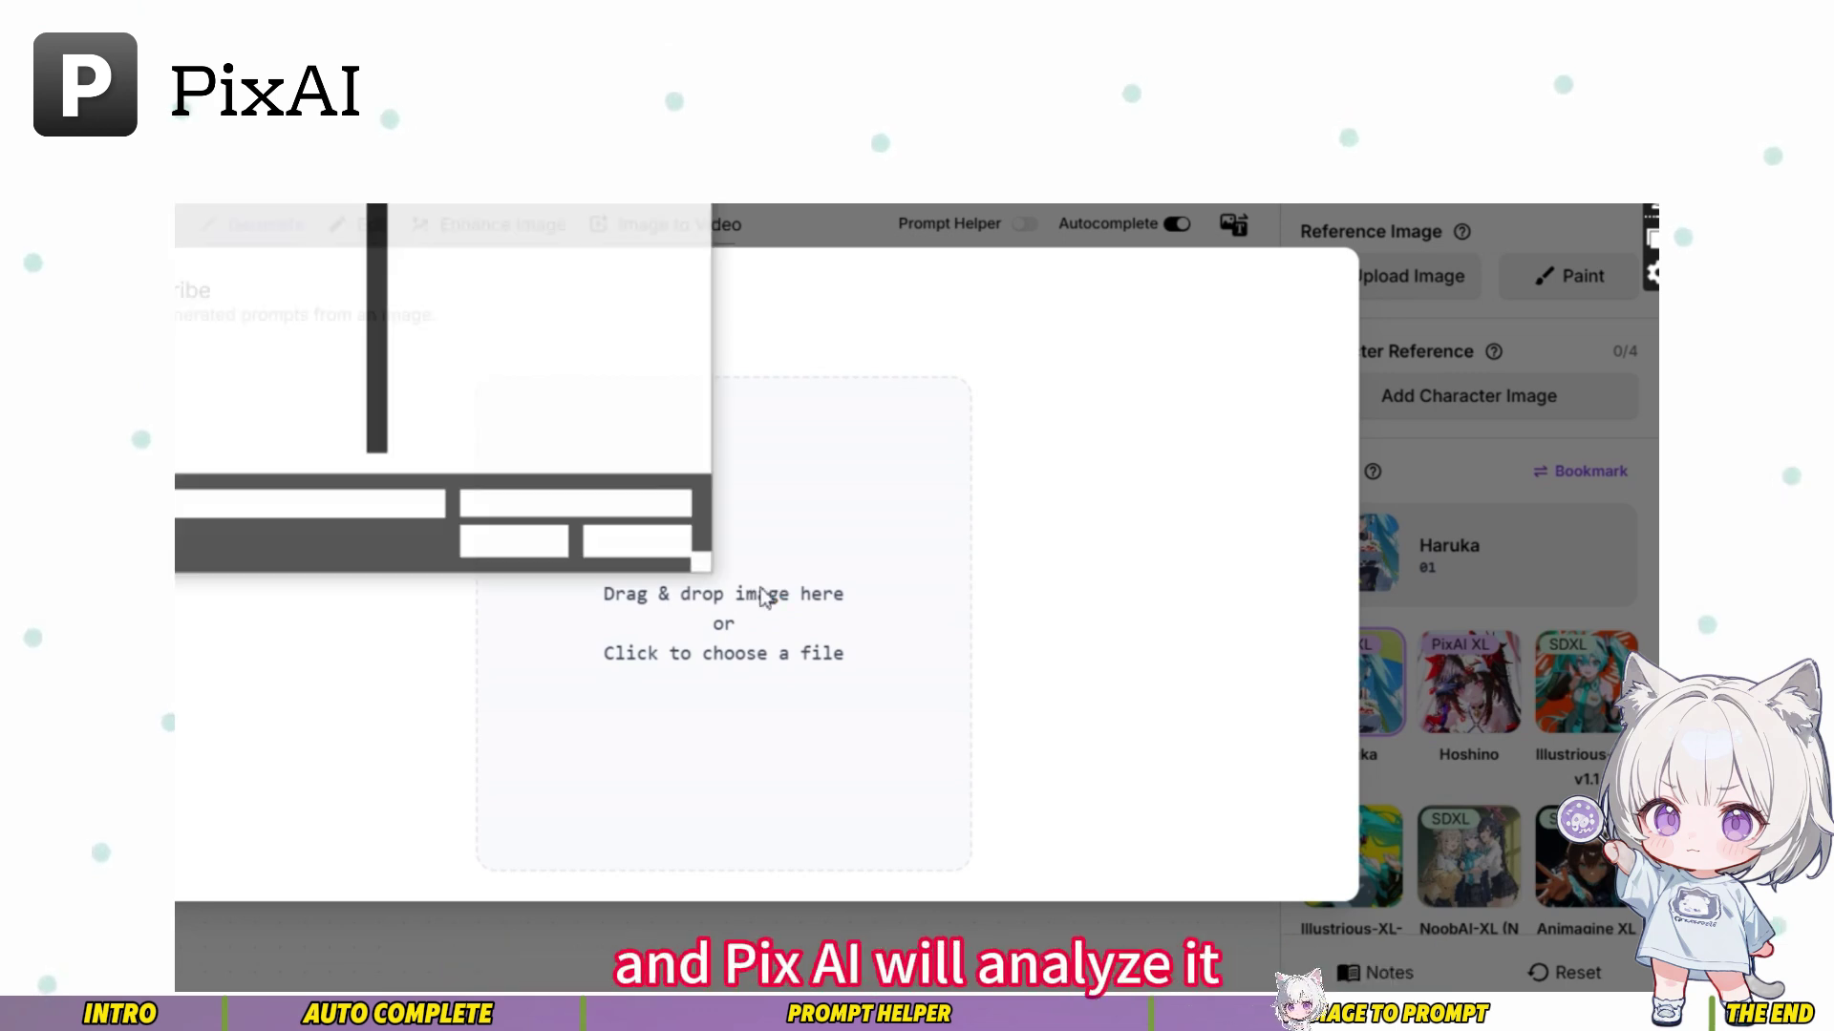
left_click(263, 389)
left_click(516, 539)
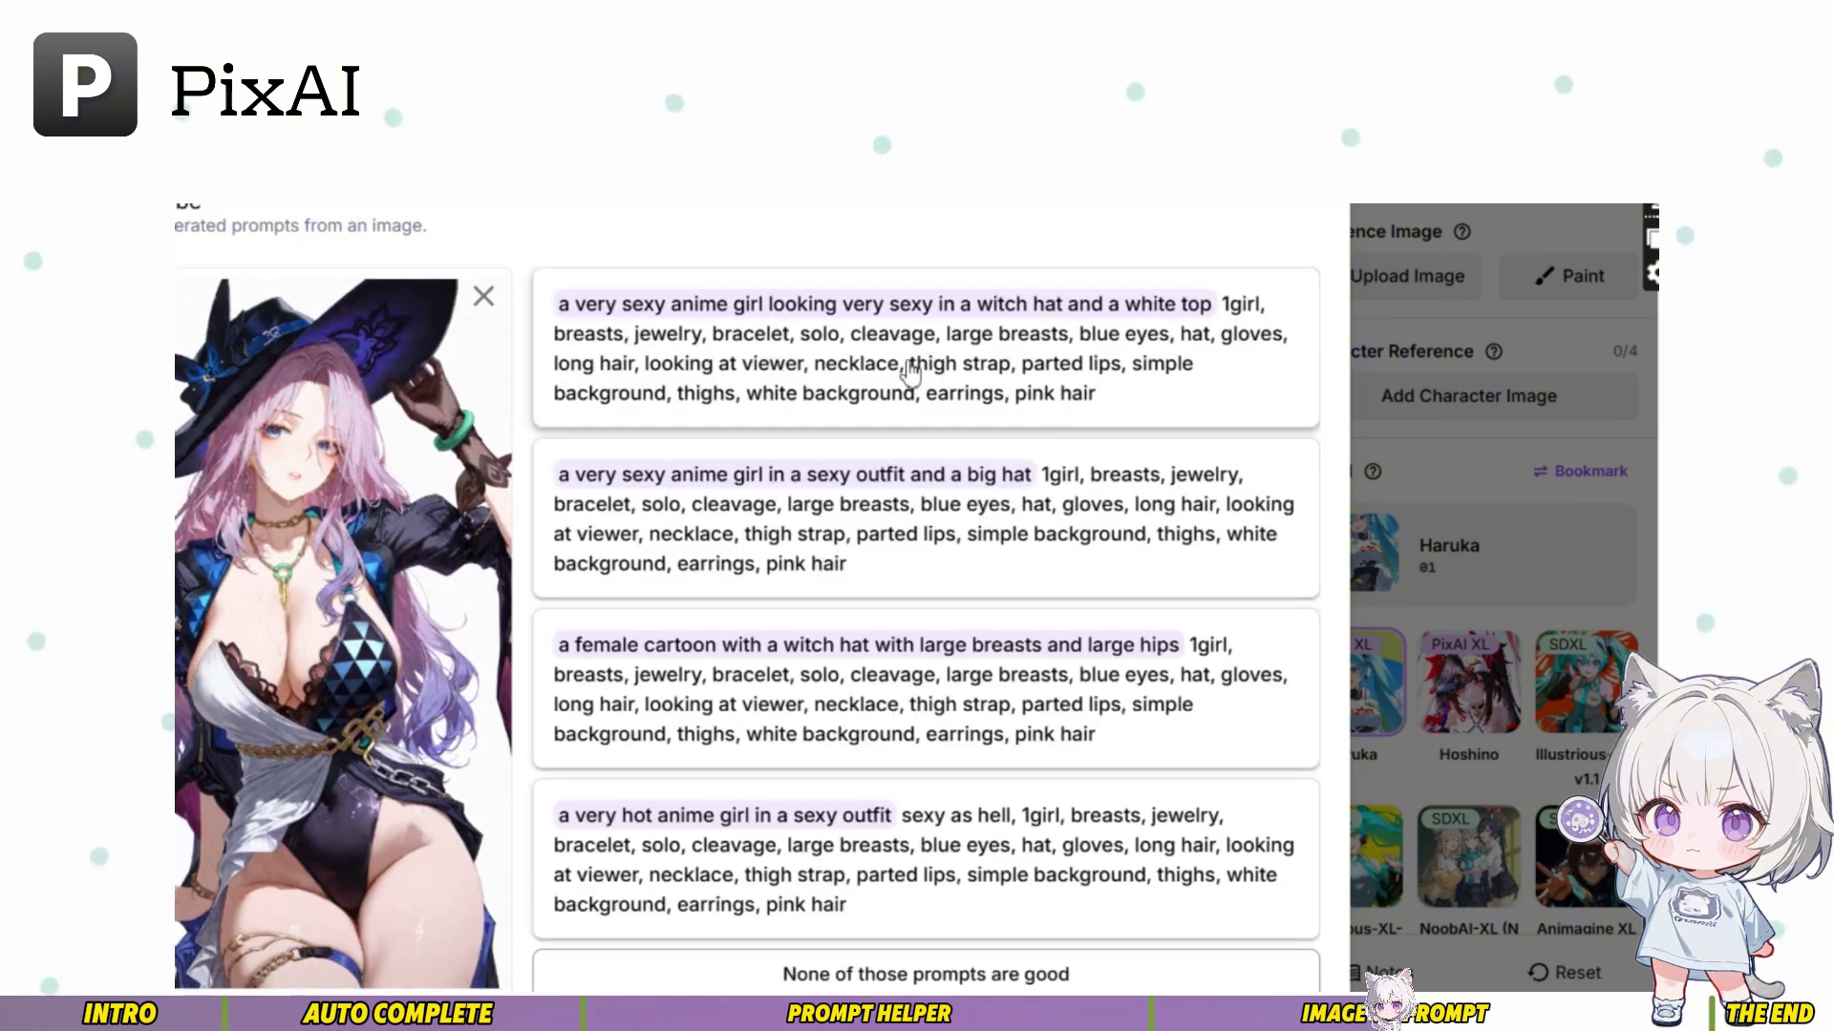
left_click(923, 376)
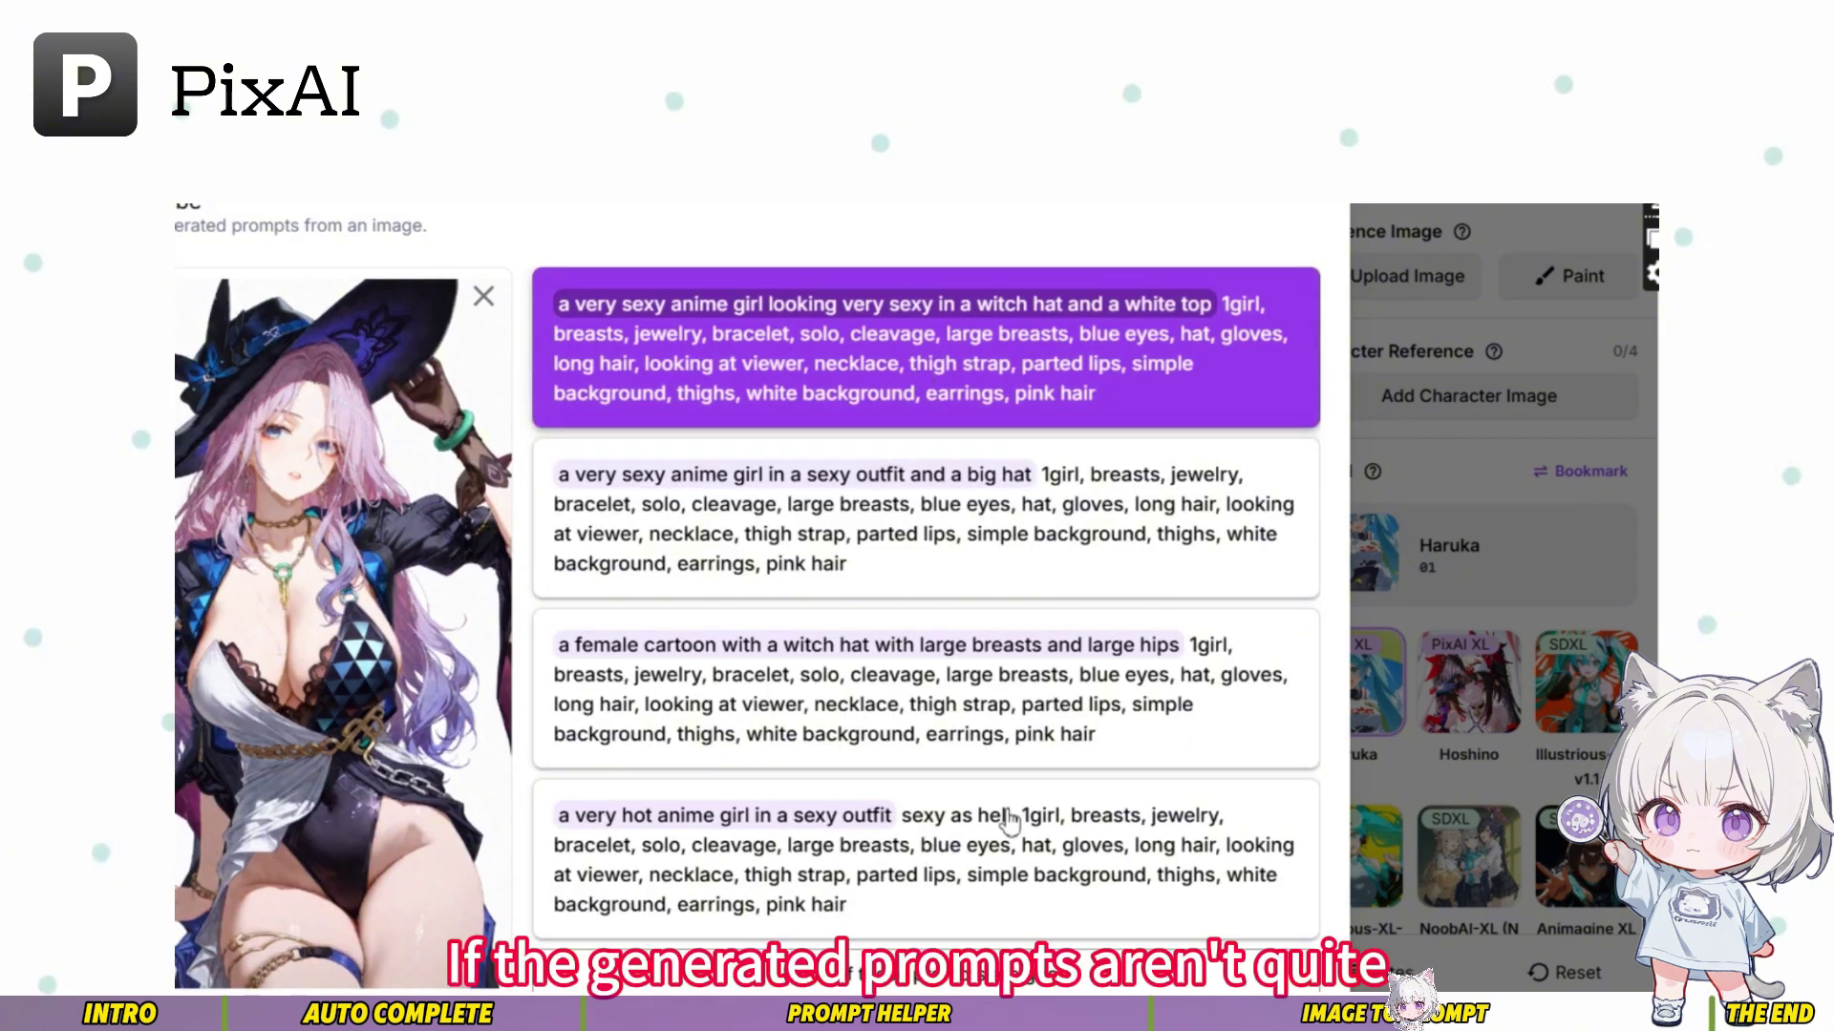
scroll(1067, 856, "down", 1)
scroll(1067, 854, "down", 2)
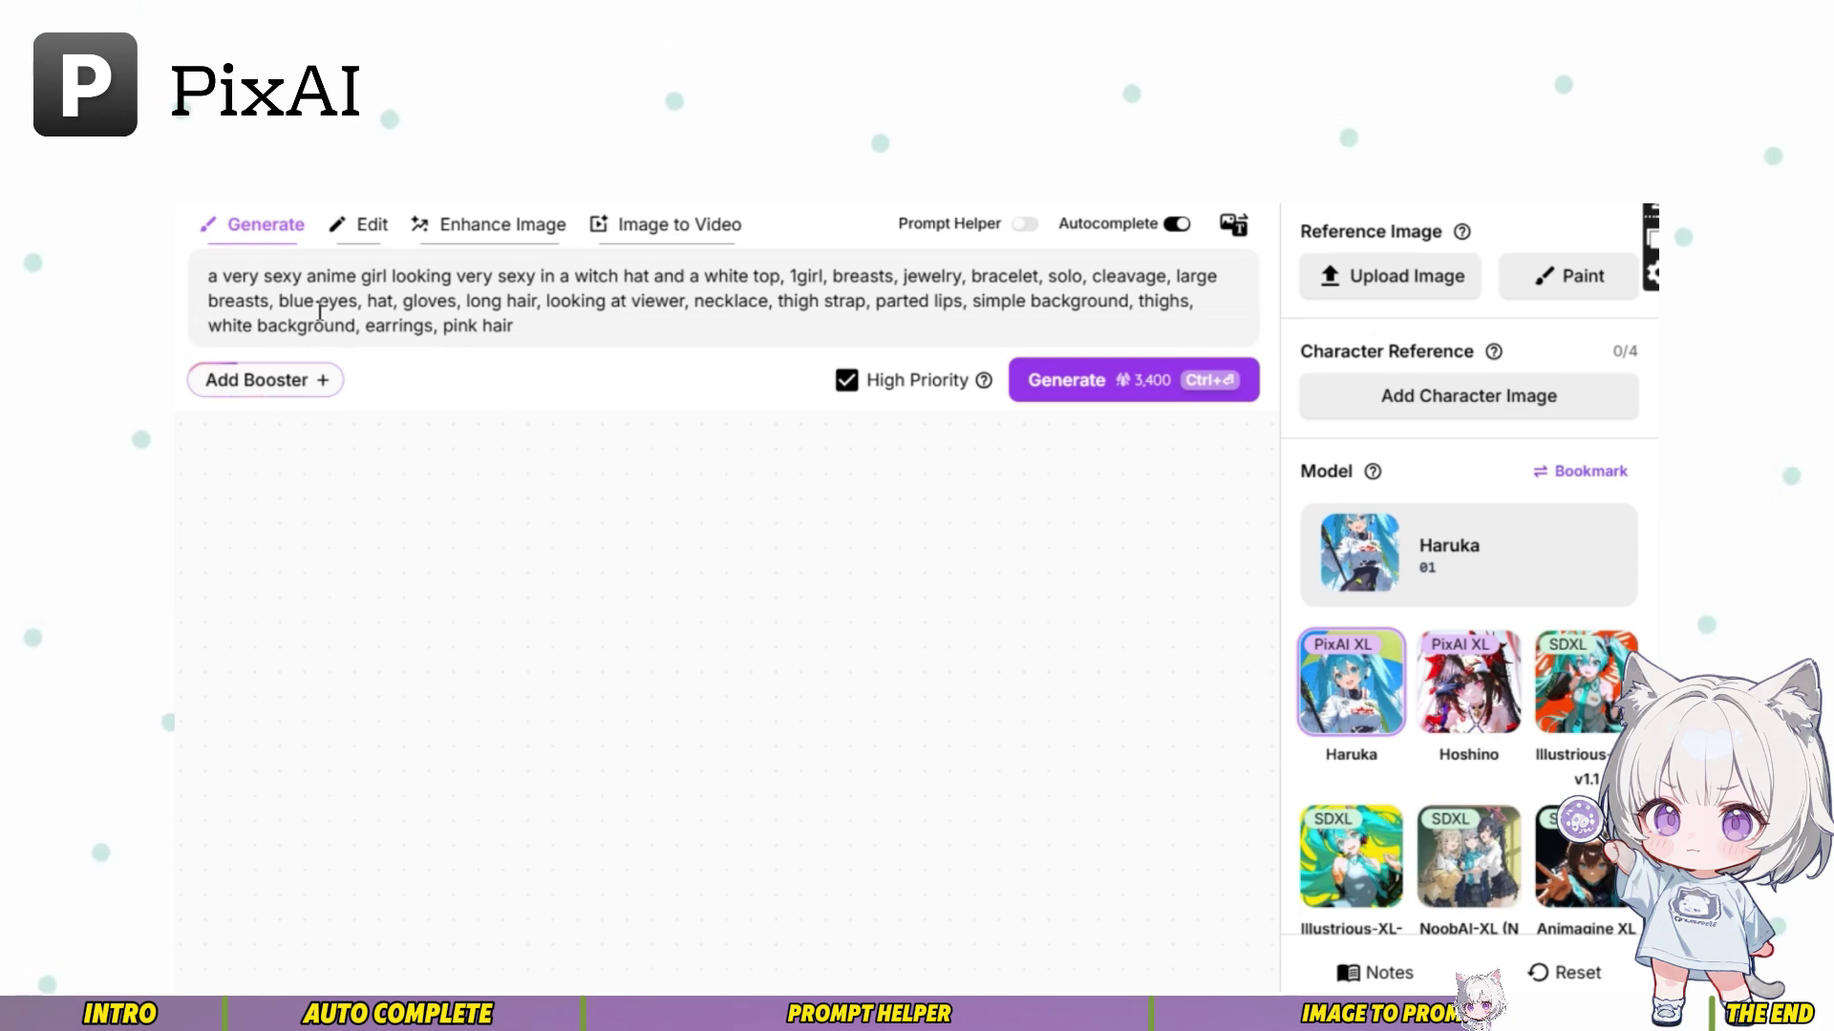
type("jade")
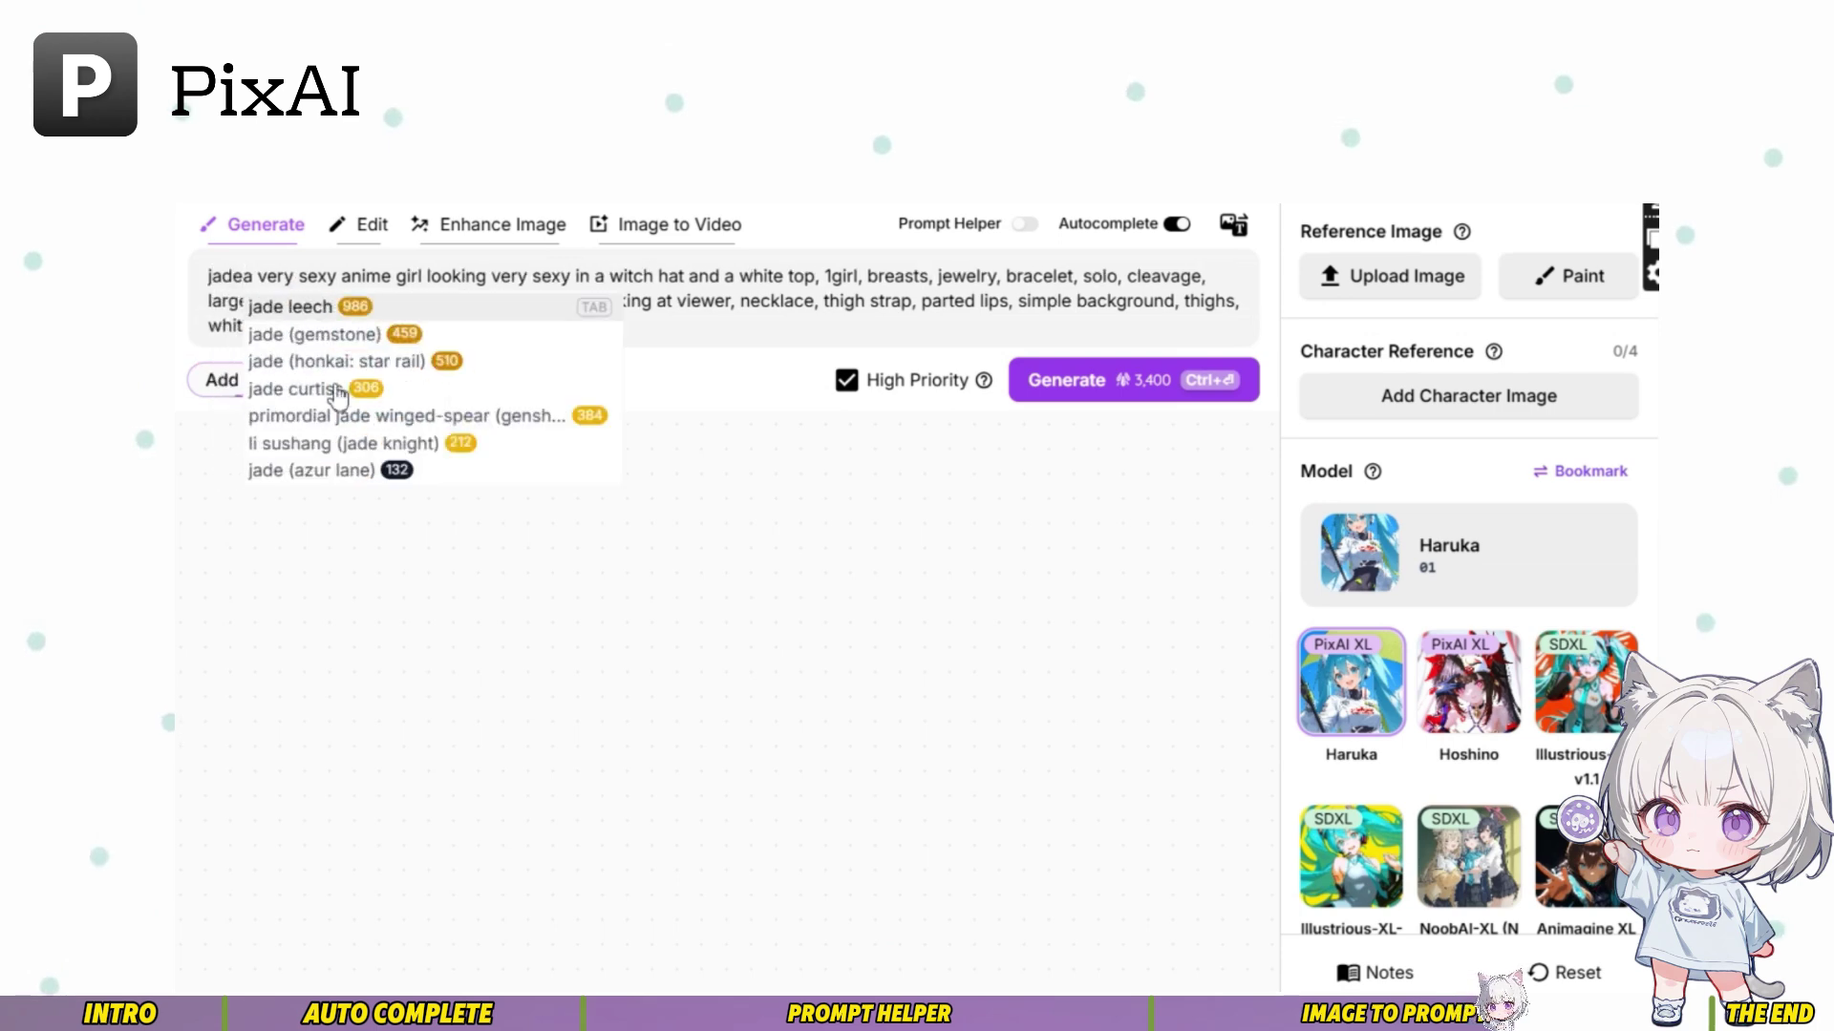
Prefix the prompt with jade (honkai: star rail) and its suggested tags, then generate
left_click(332, 367)
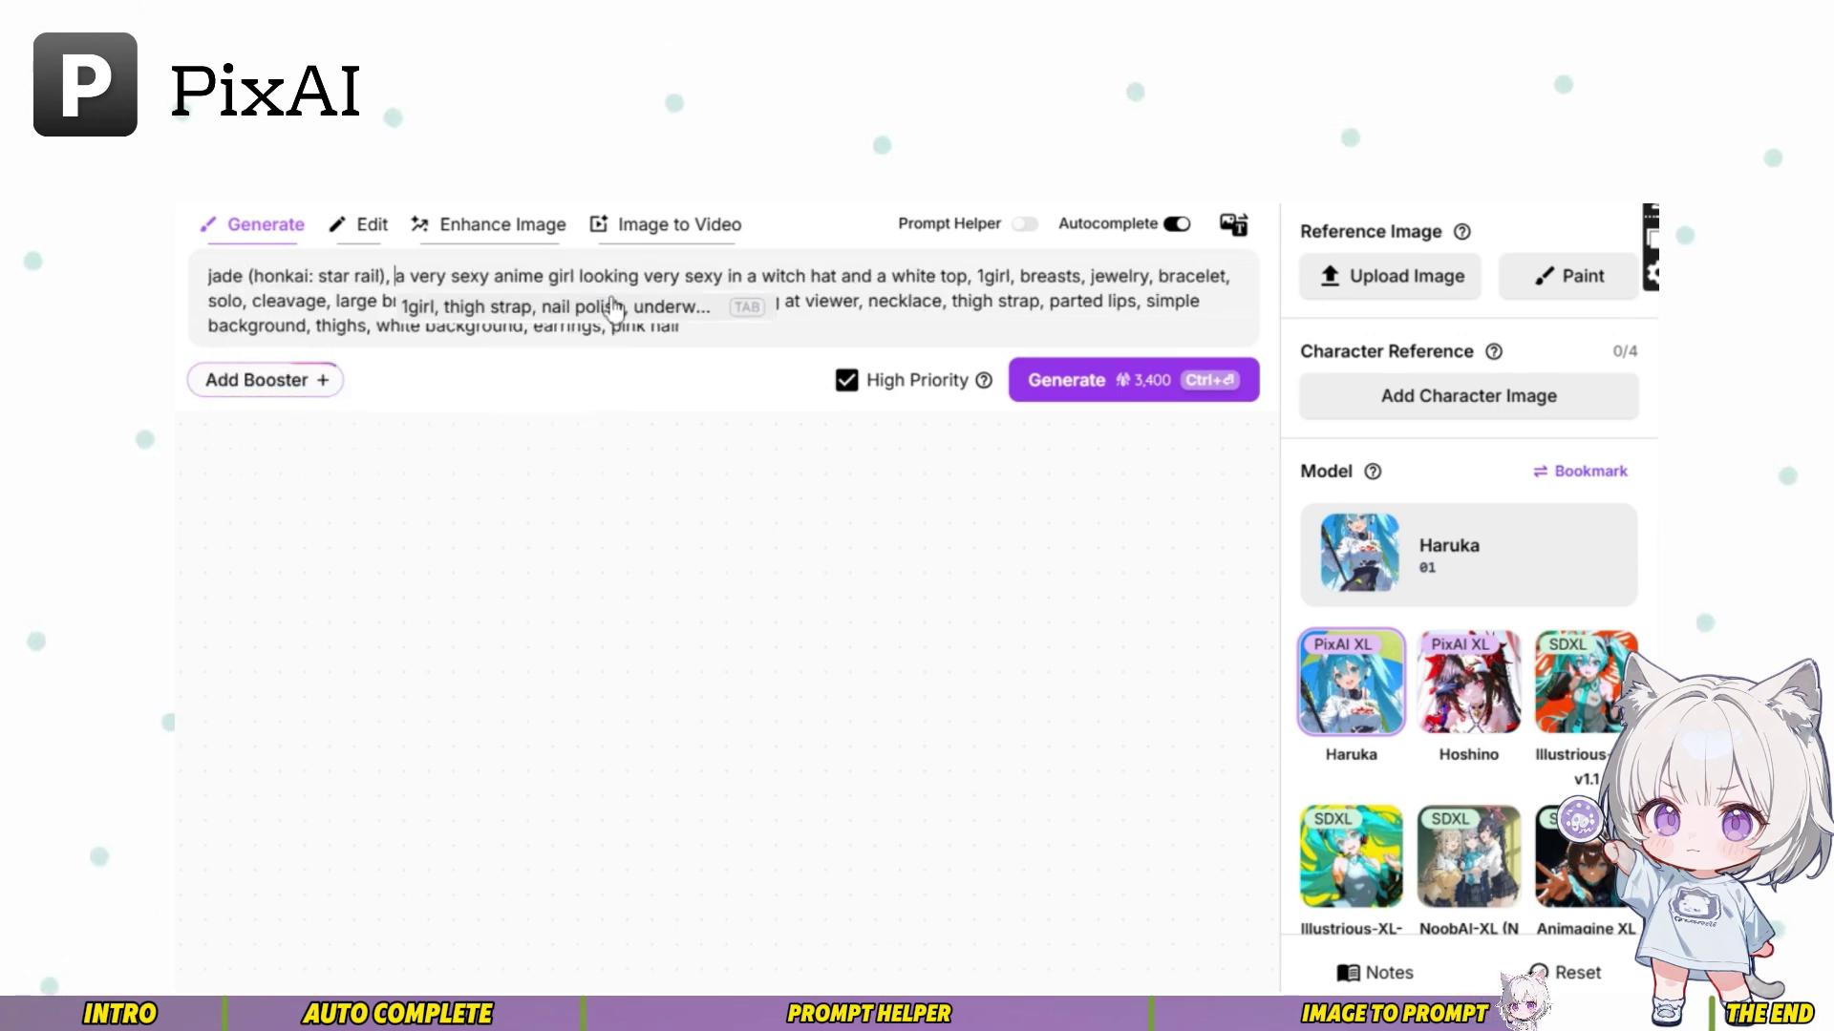
left_click(612, 307)
left_click(1146, 447)
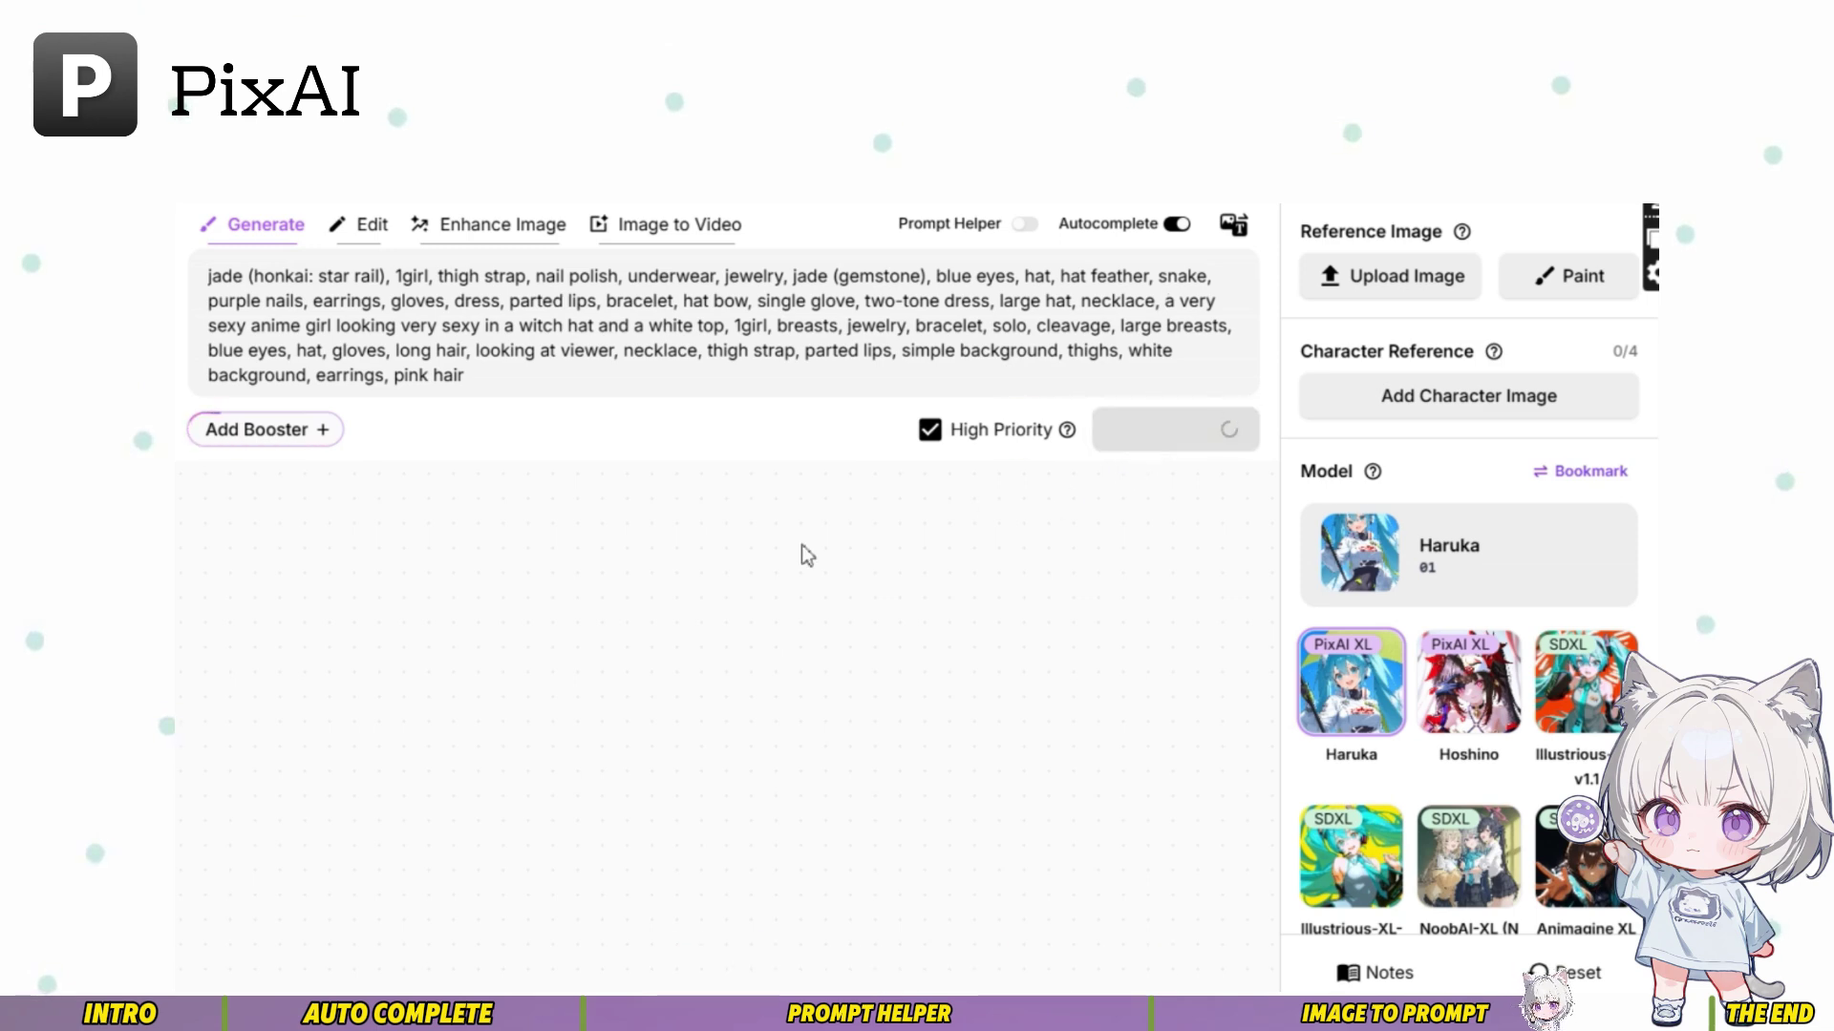